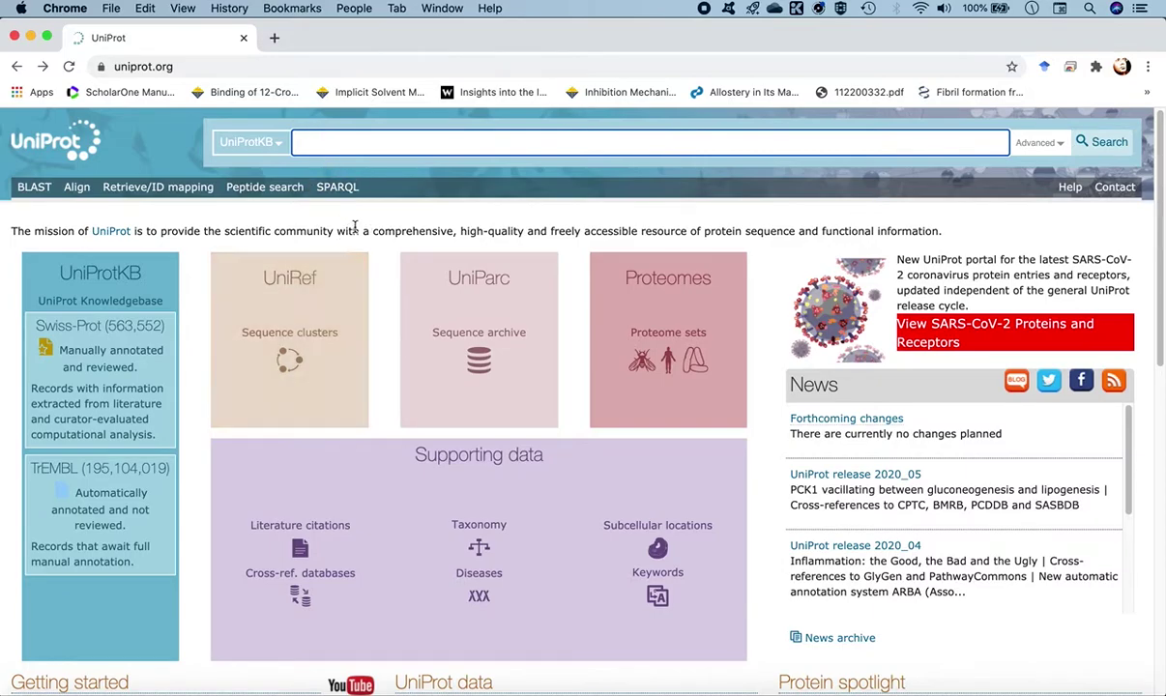
- Search UniProtKB for "dopamine d1 receptor" and open the human DRD1 entry P21728
type("dopamine d1 receptor")
key("Return")
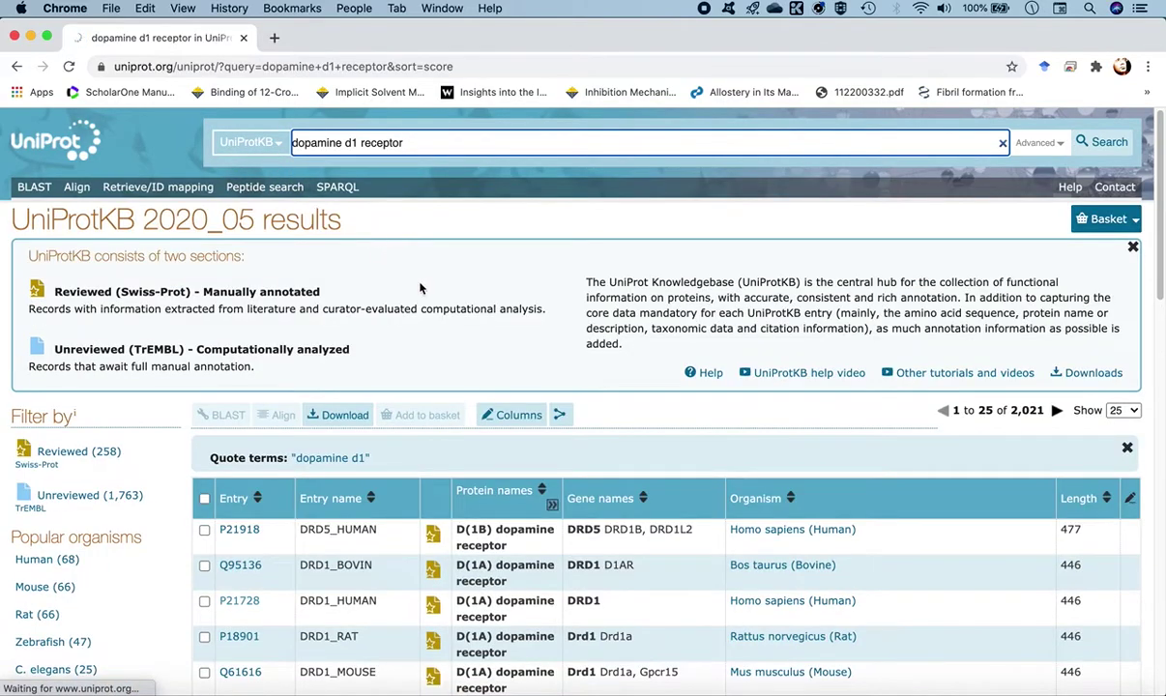
scroll(475, 372, "down", 2)
scroll(478, 373, "down", 3)
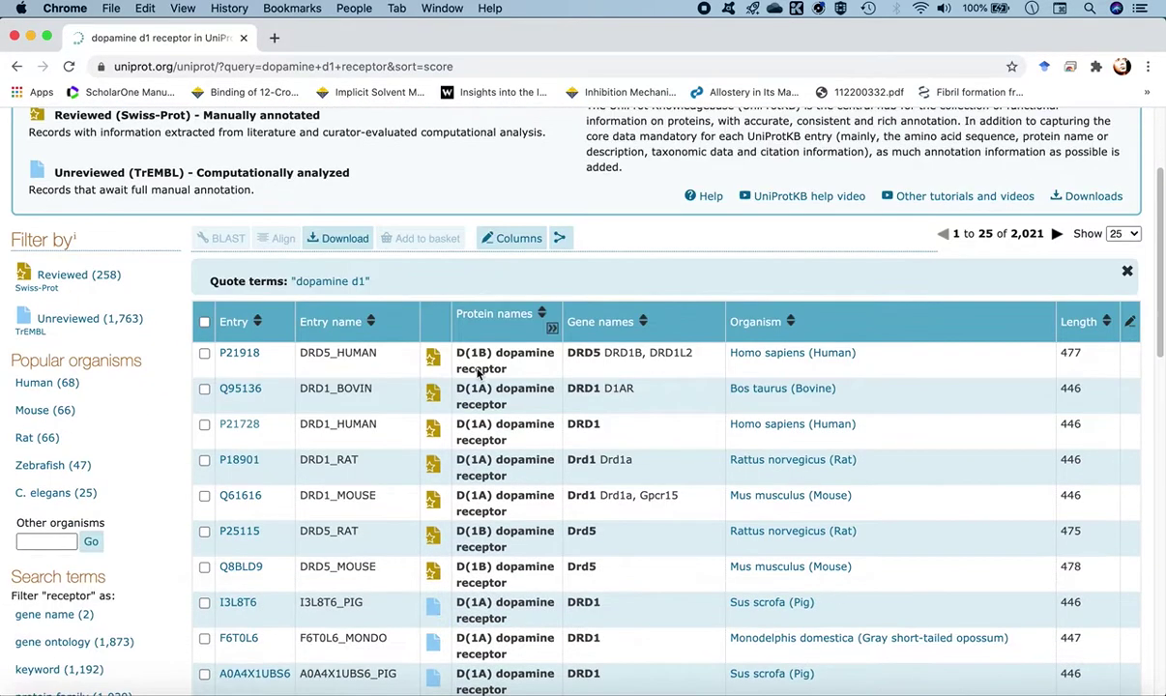
scroll(506, 411, "down", 3)
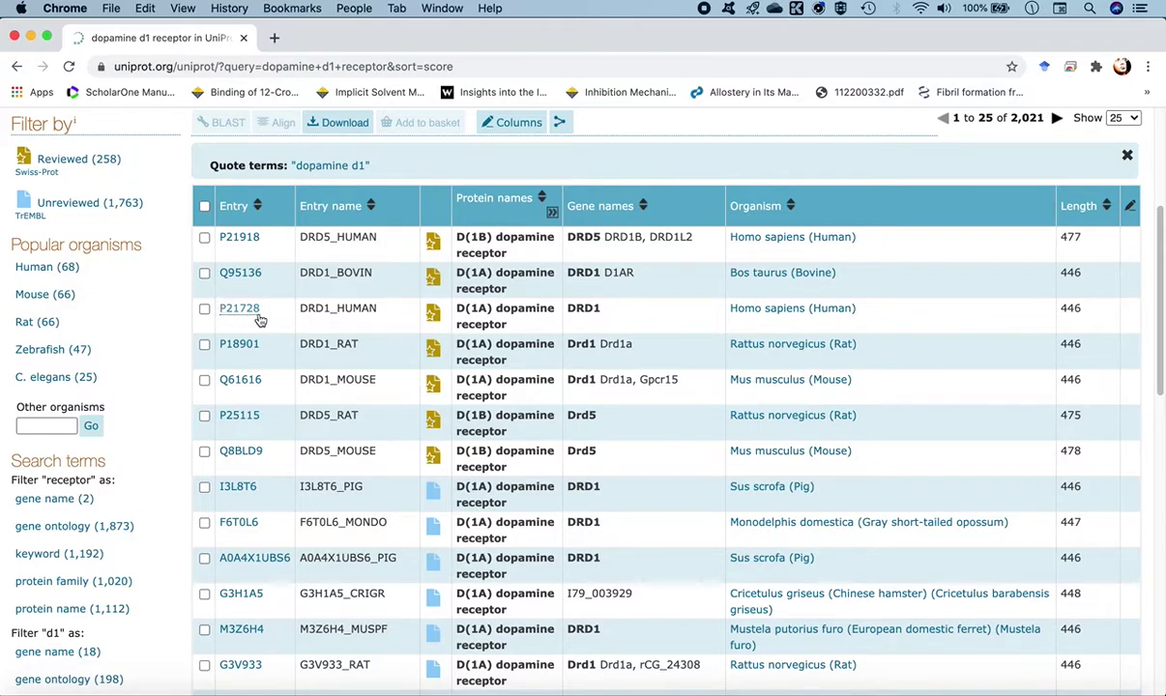
left_click(238, 319)
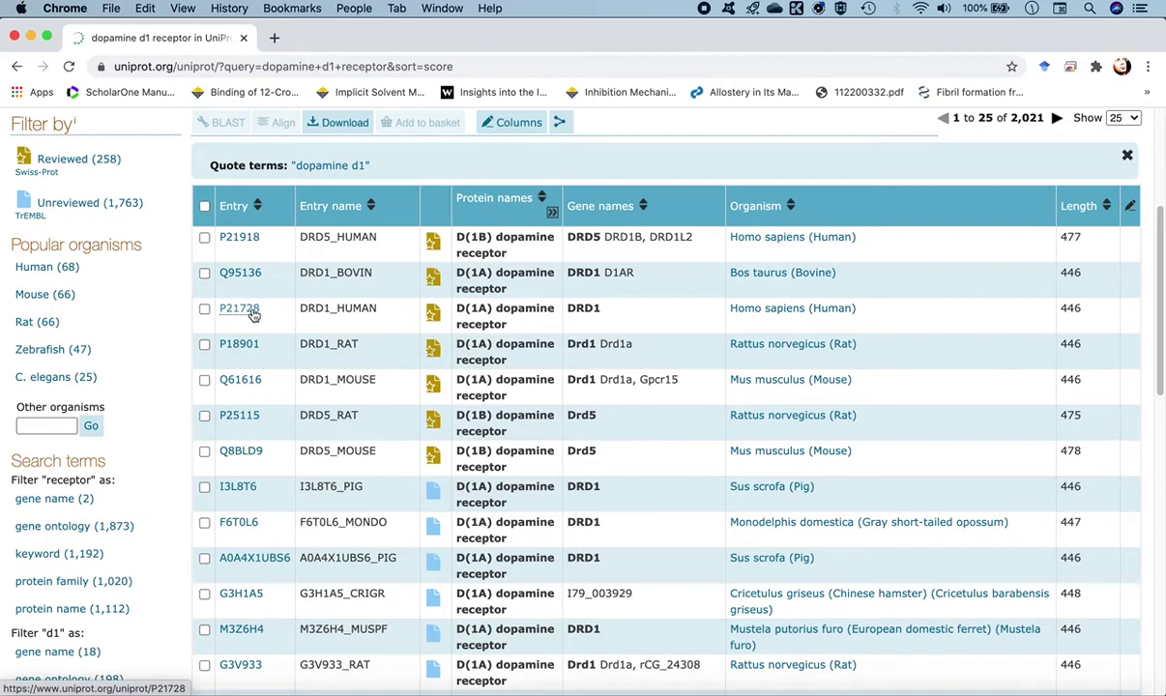
left_click(253, 313)
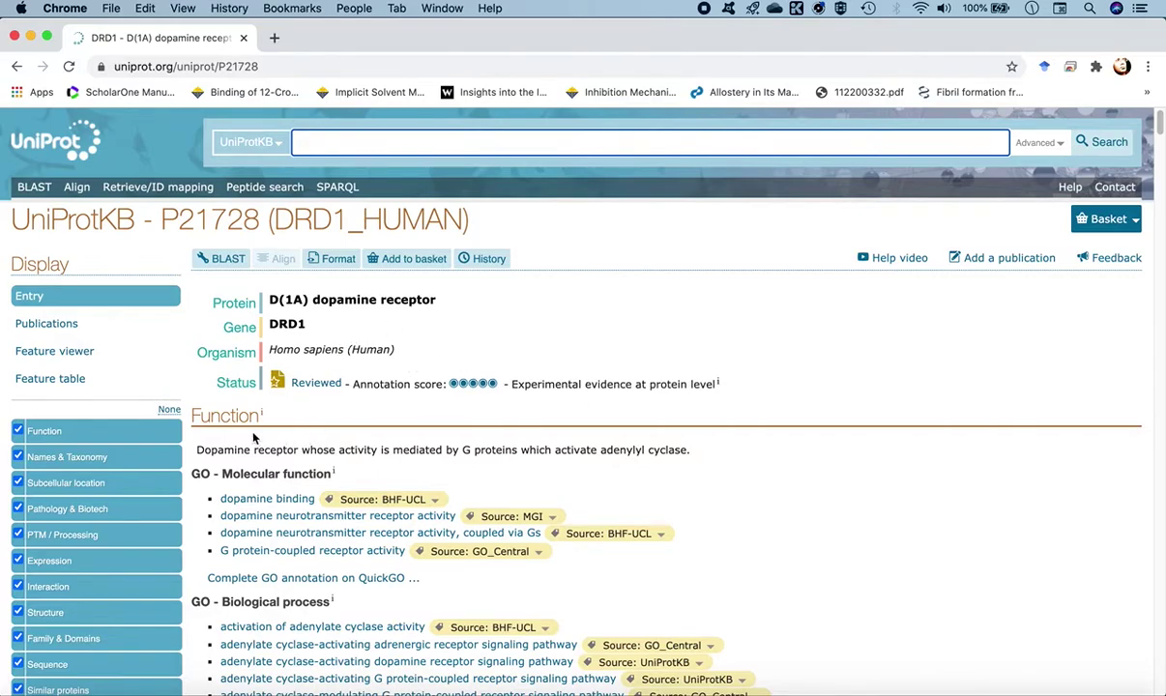
- Examine the DRD1 entry's function annotations, names and taxonomy, subcellular location and topology table
scroll(283, 431, "down", 3)
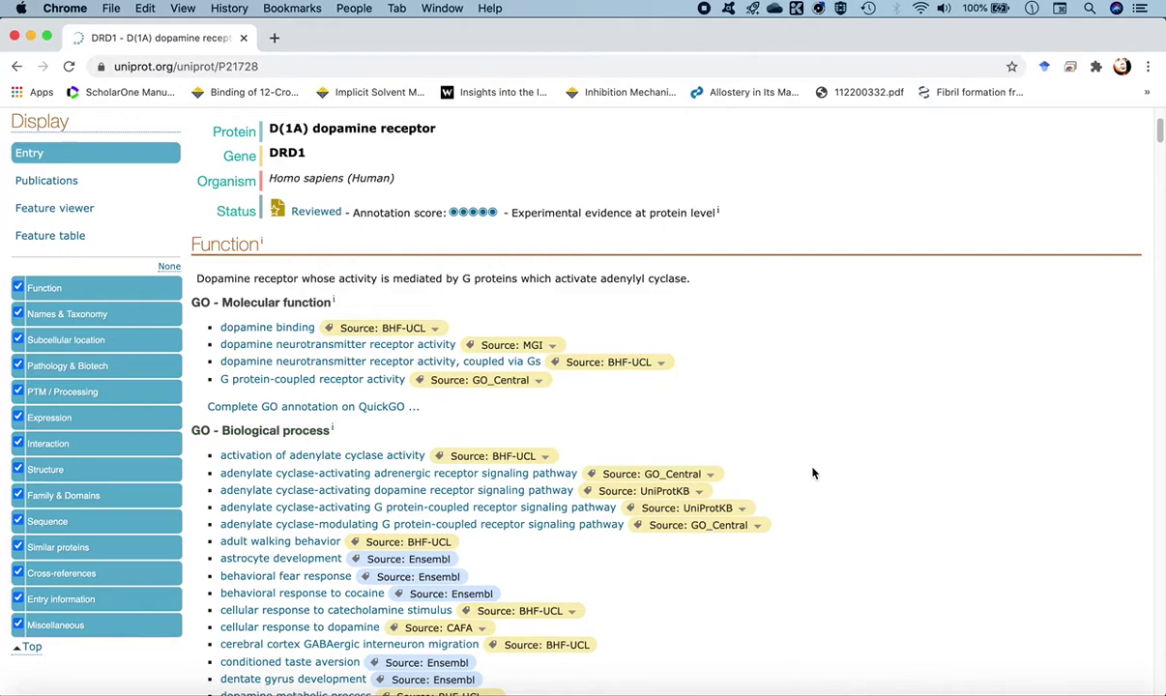
scroll(812, 472, "down", 2)
scroll(812, 473, "down", 12)
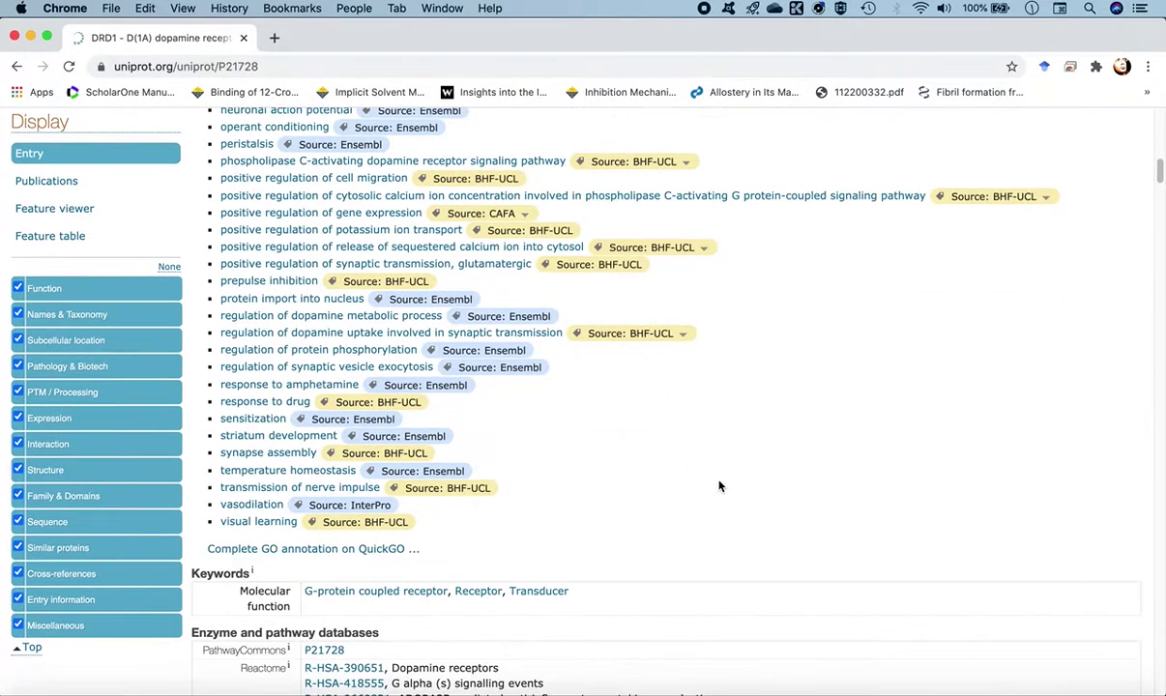
scroll(718, 485, "down", 2)
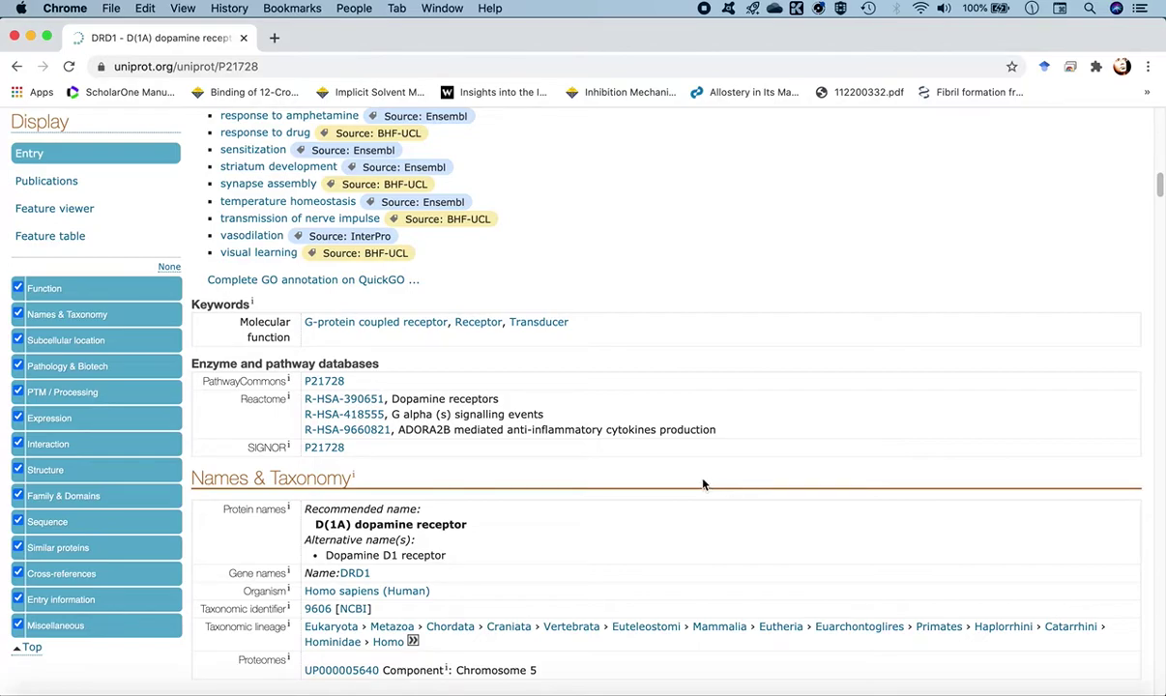
scroll(604, 502, "down", 5)
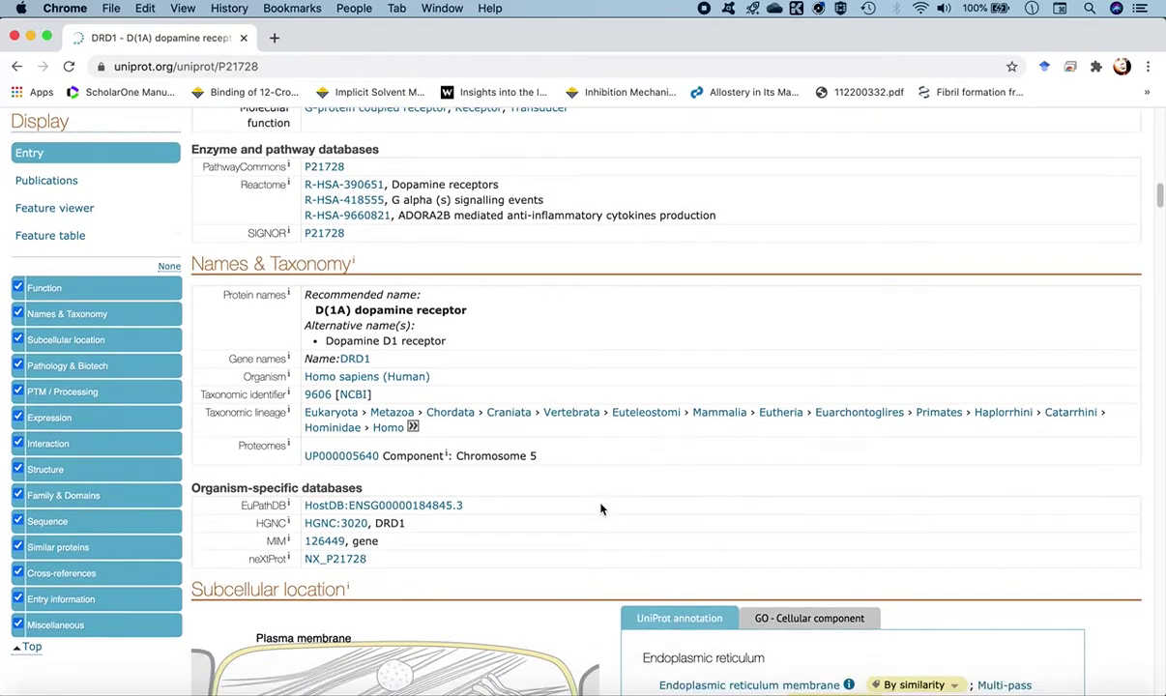
scroll(600, 508, "down", 5)
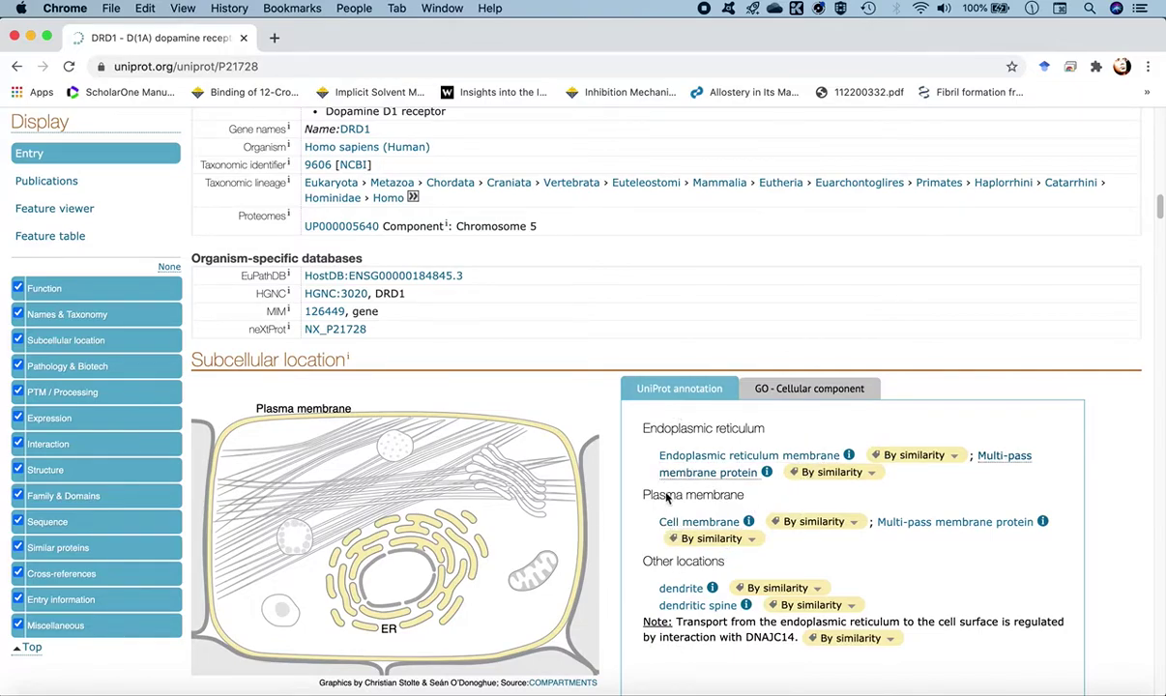
scroll(620, 533, "down", 8)
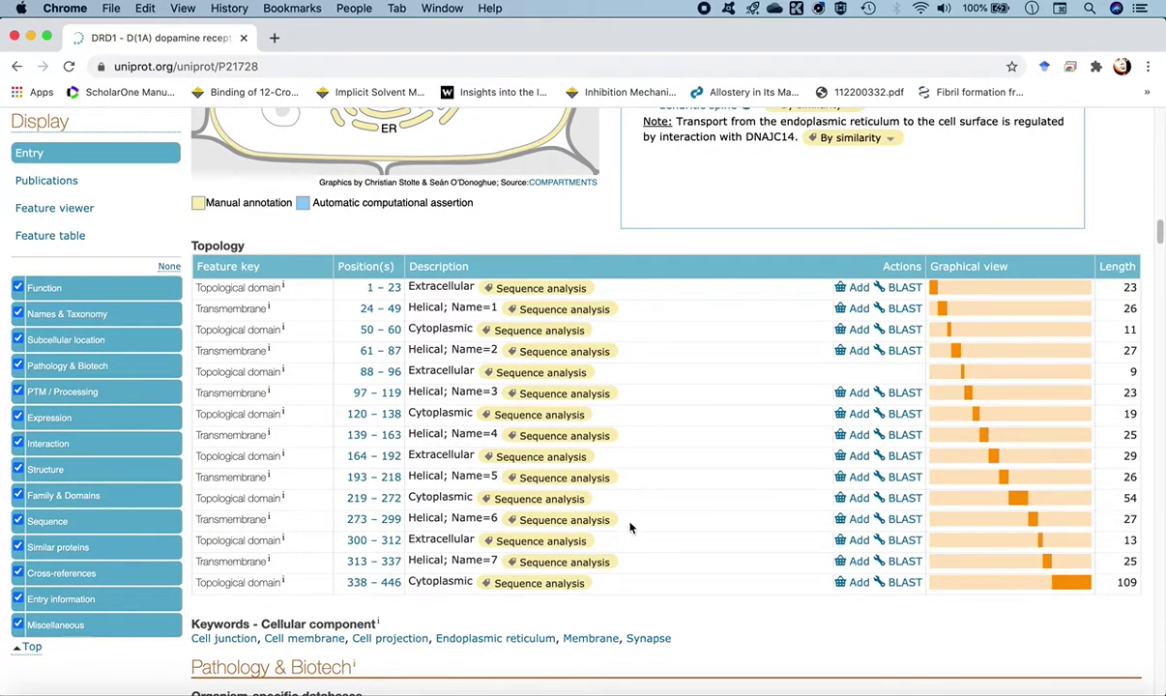
scroll(657, 551, "down", 1)
scroll(682, 559, "down", 2)
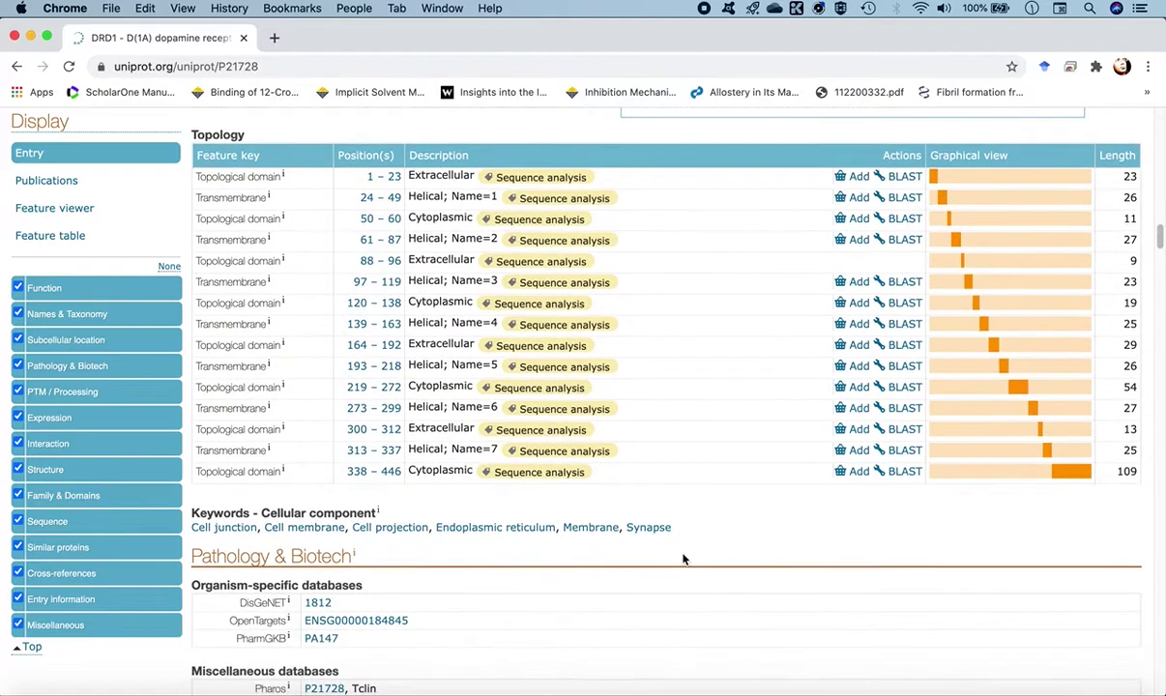
scroll(683, 559, "down", 1)
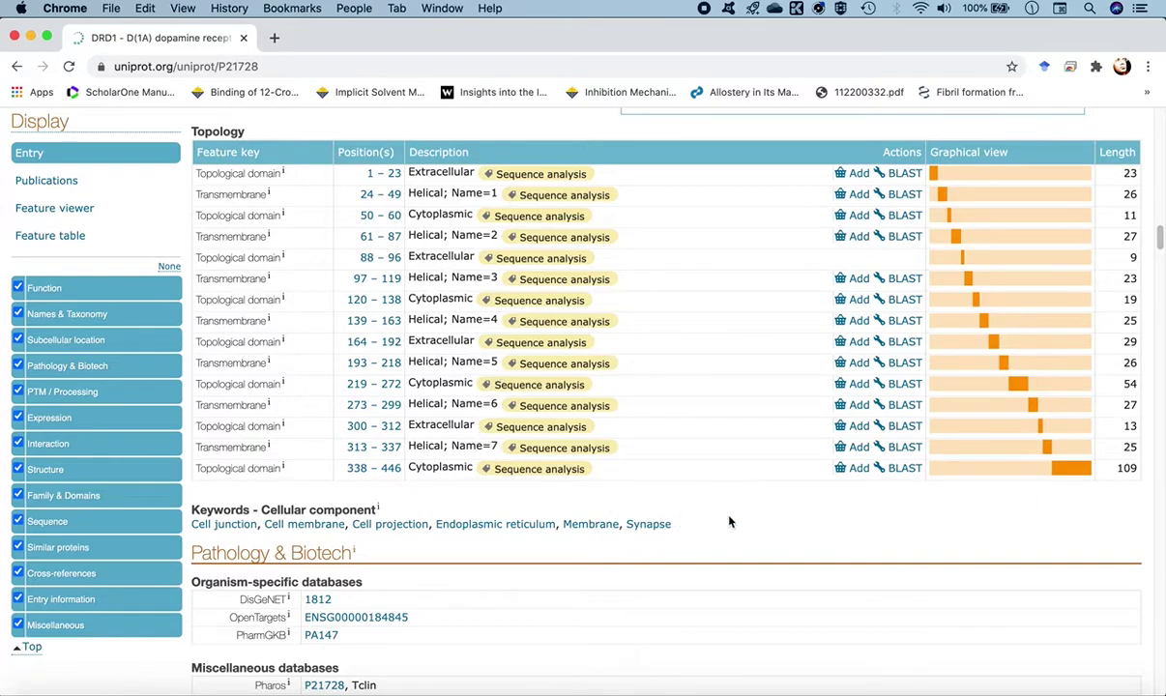
- Review the entry's drug, PTM and interaction data, and check the Structure section for available PDB structures
scroll(729, 522, "down", 10)
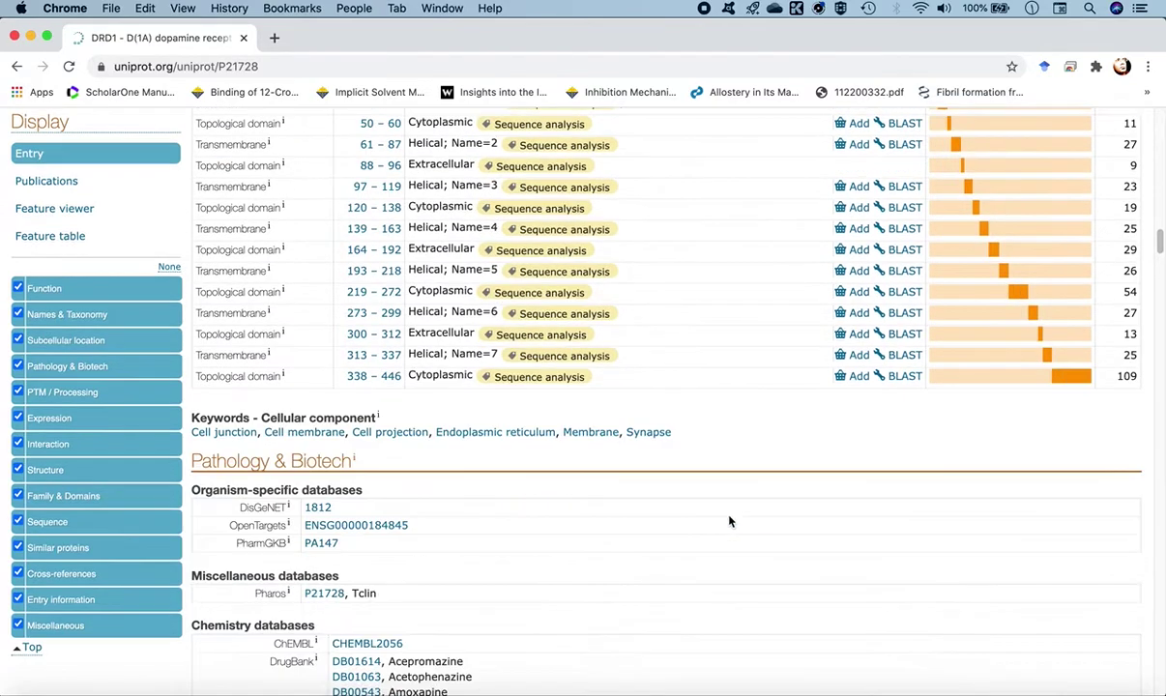
scroll(730, 522, "down", 20)
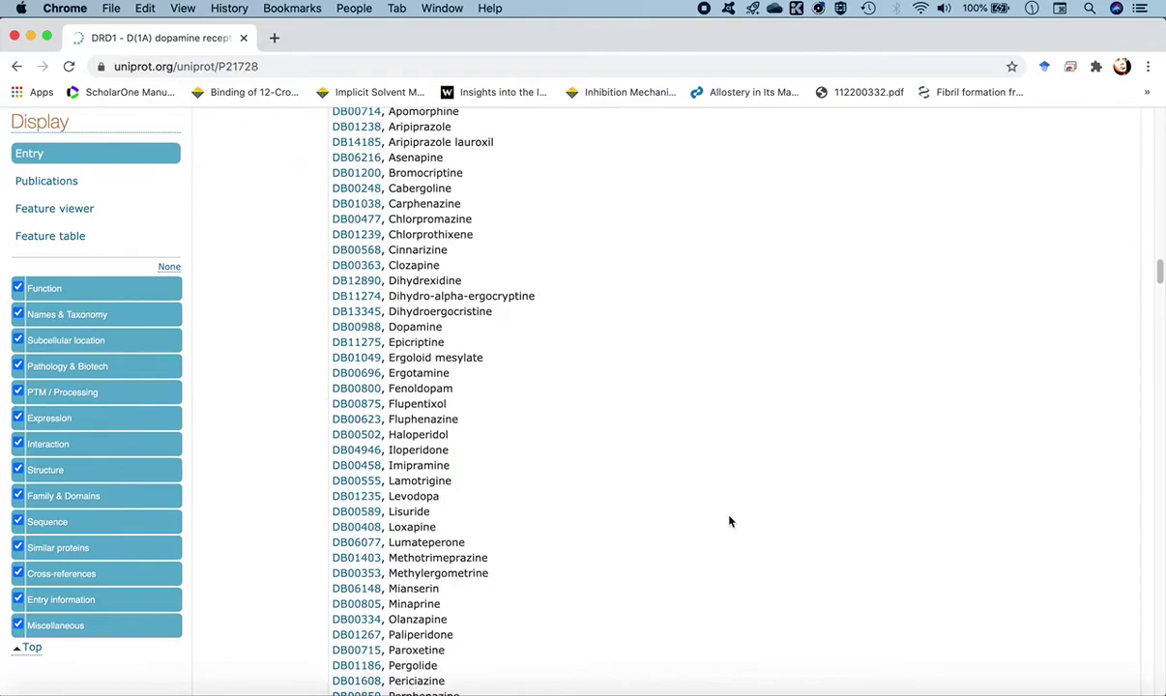
scroll(730, 522, "down", 15)
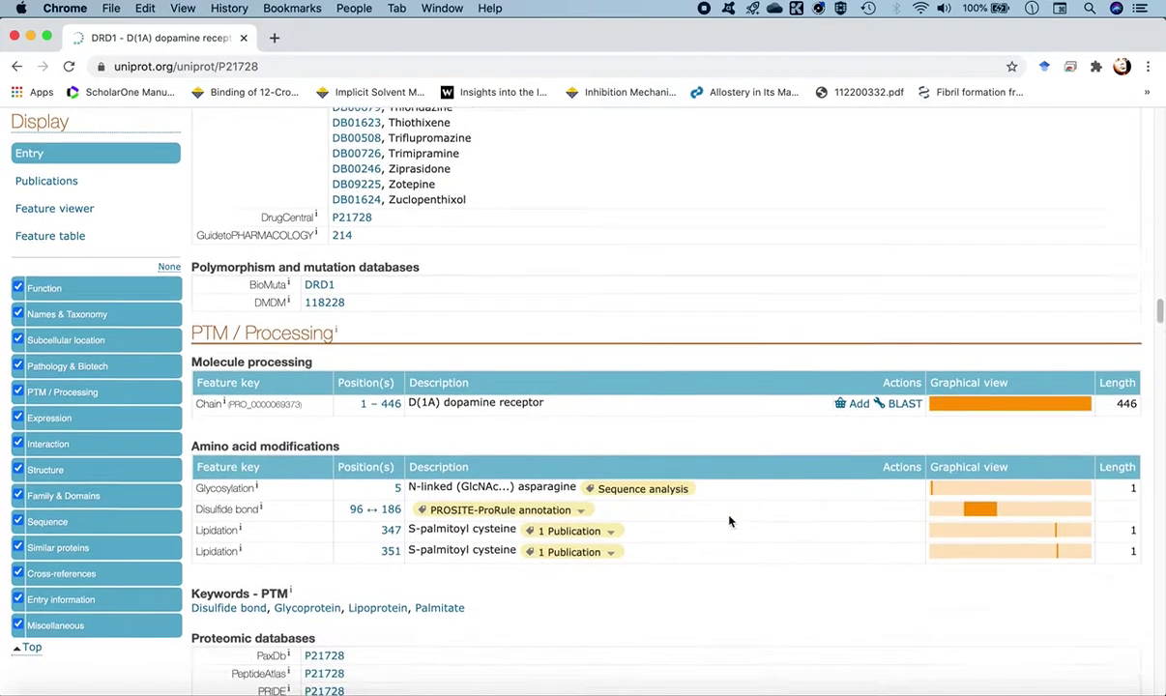
scroll(730, 522, "down", 4)
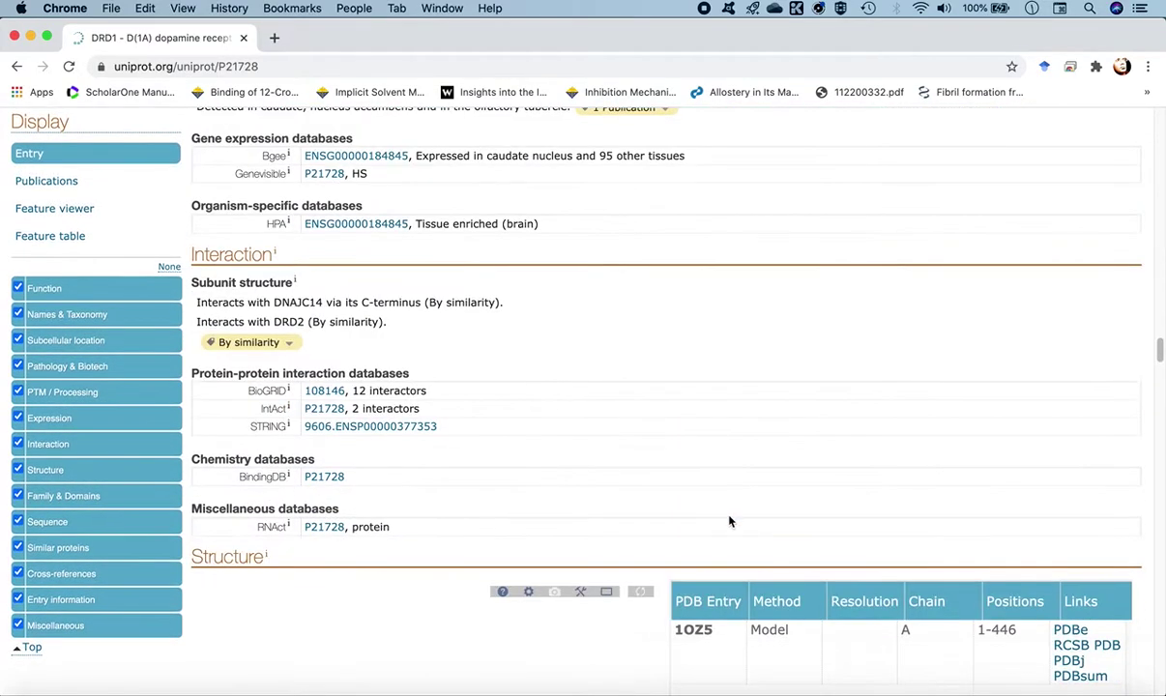
scroll(655, 500, "down", 2)
scroll(655, 501, "down", 4)
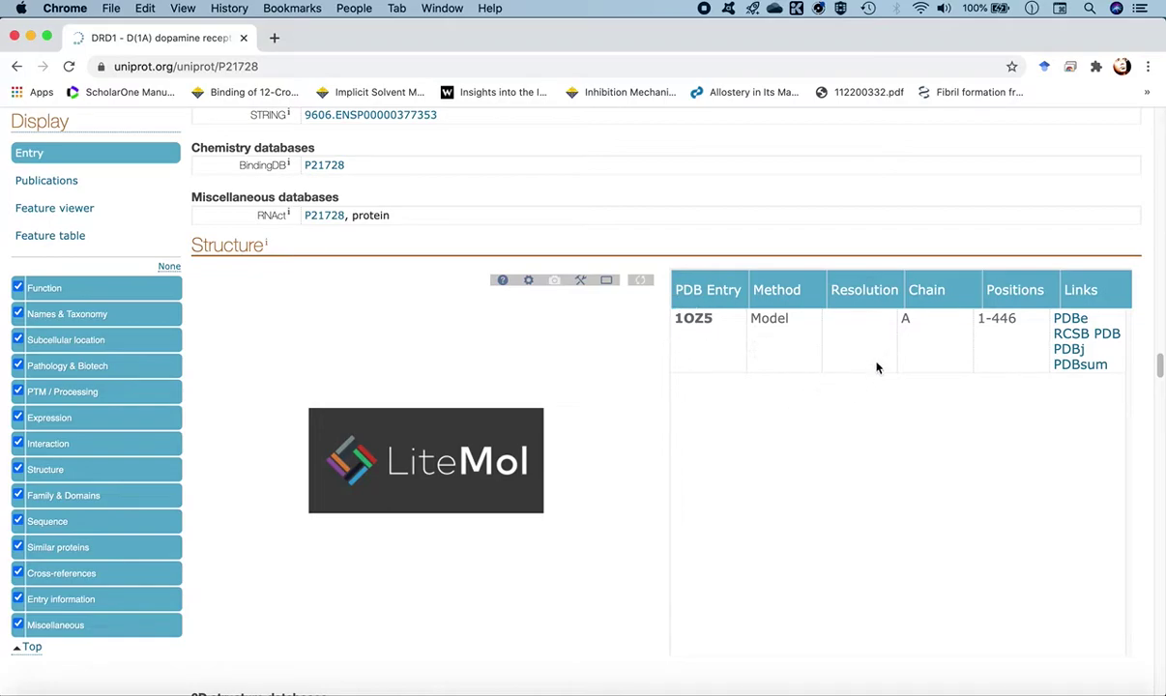
mouse_move(849, 330)
scroll(773, 468, "down", 10)
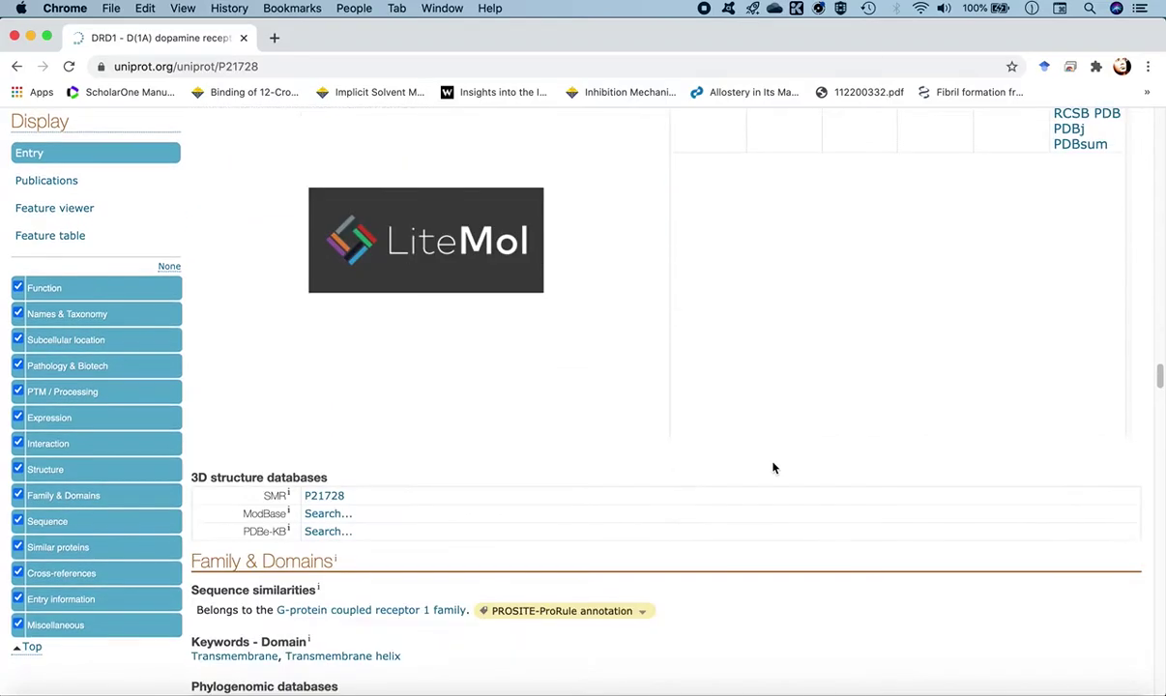
- Open the FASTA version of the DRD1 sequence and copy the whole record including its header line
scroll(772, 468, "down", 15)
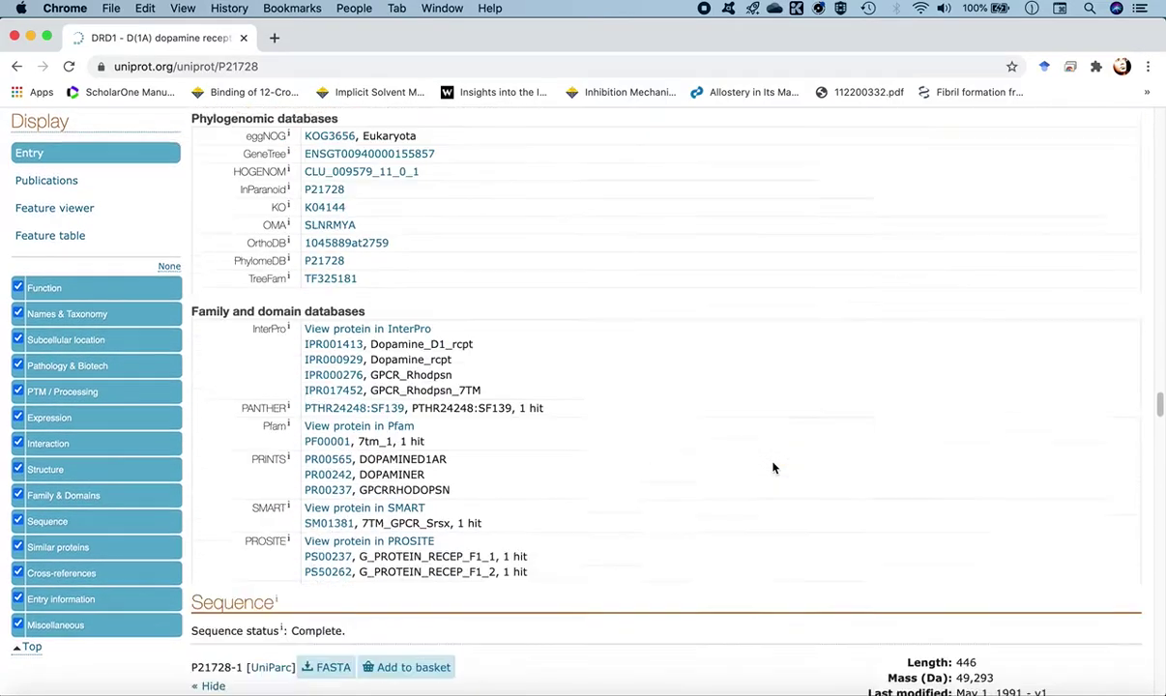
scroll(772, 468, "down", 1)
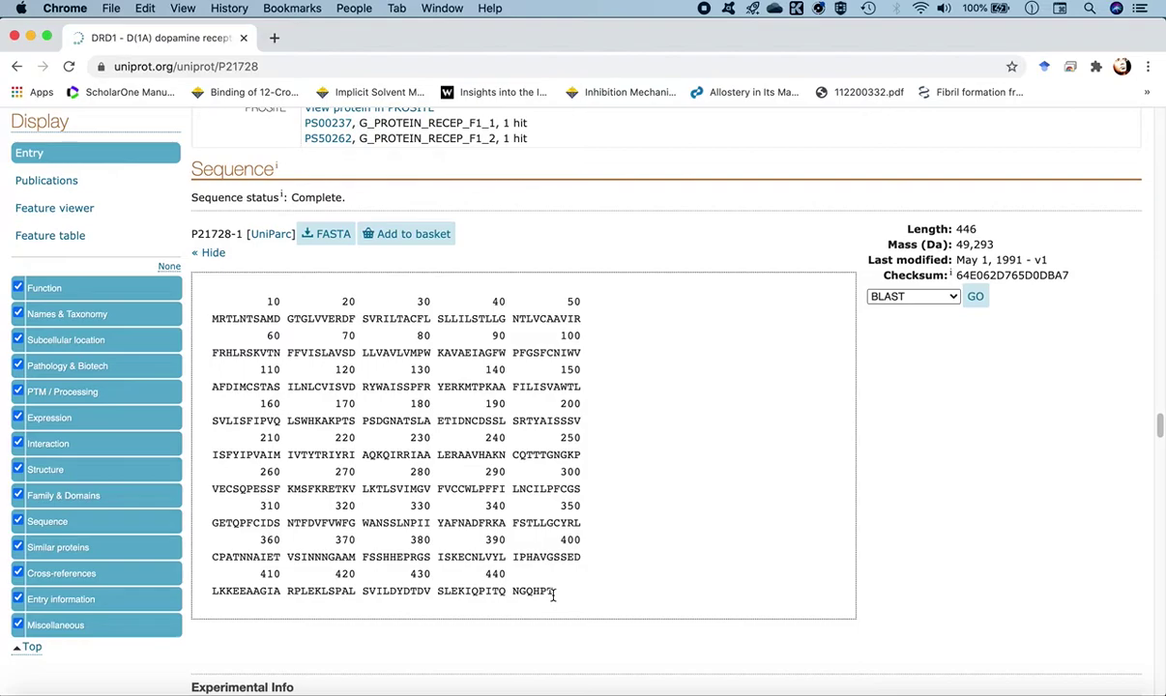
left_click(325, 235)
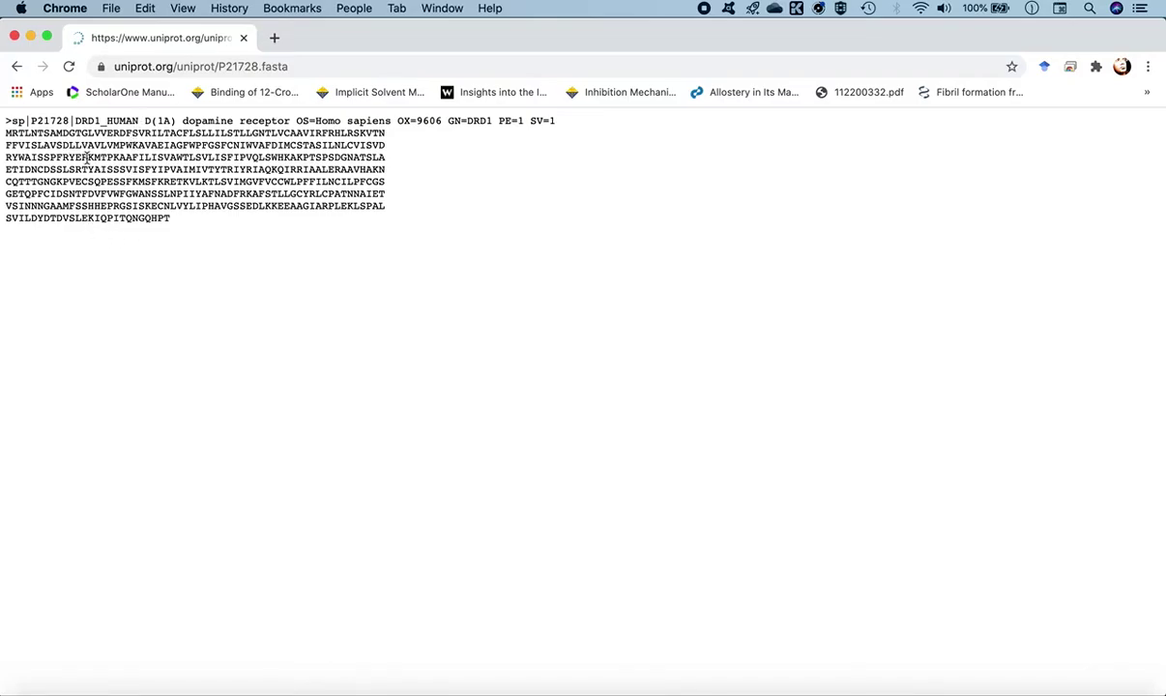
left_click_drag(7, 120, 177, 218)
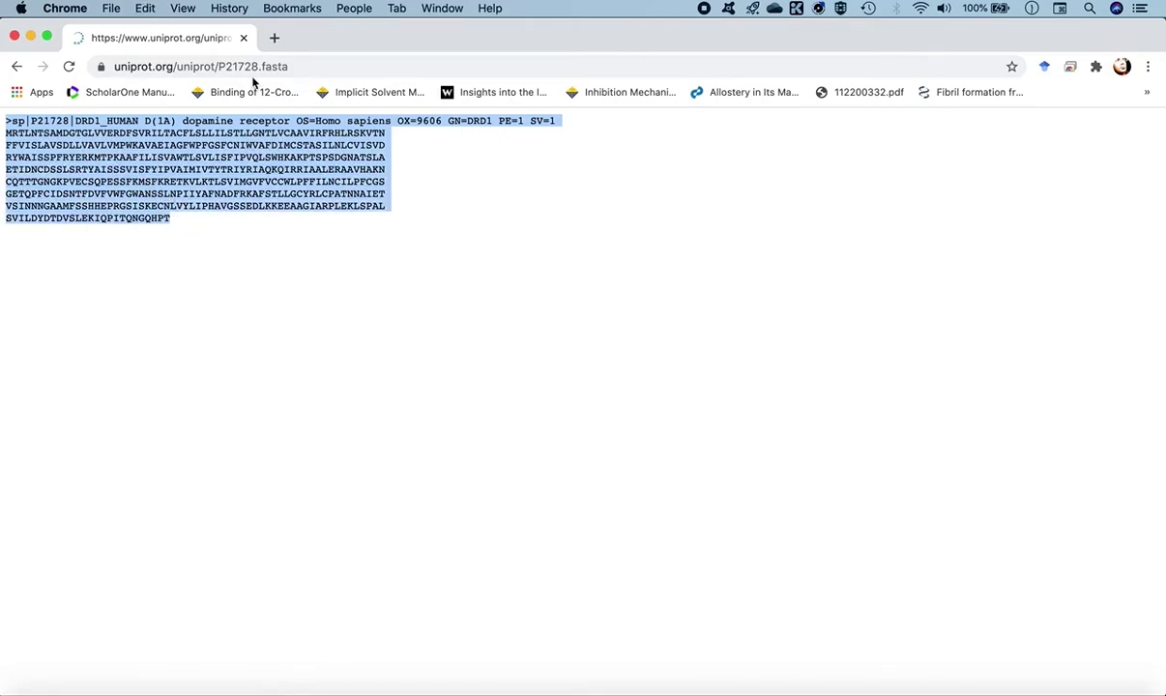
- Start a new modelling project at swissmodel.expasy.org in a new browser tab and paste the copied FASTA record as target sequence
left_click(275, 37)
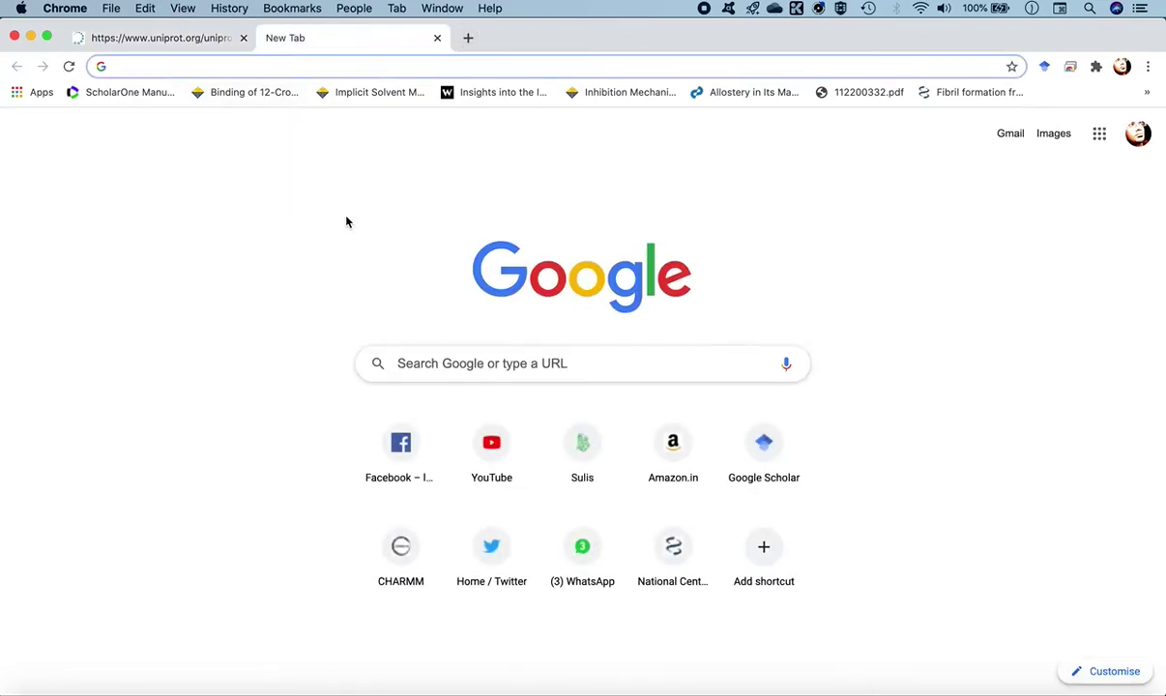
type("swissmodel.expasy.org")
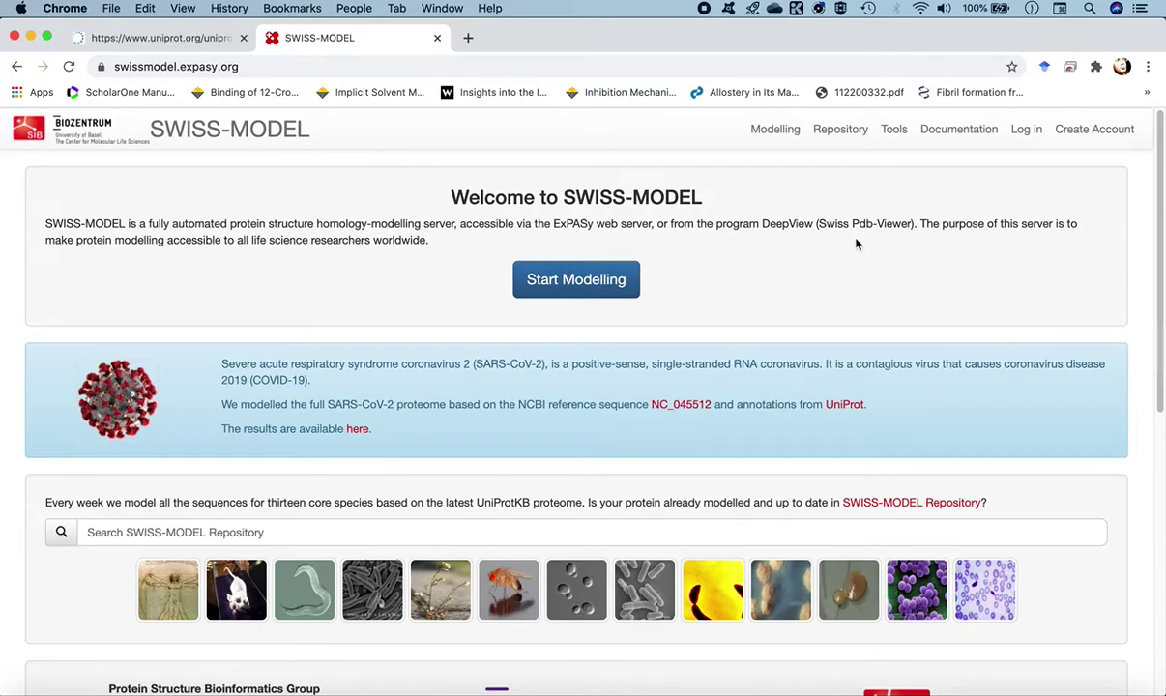
left_click(562, 286)
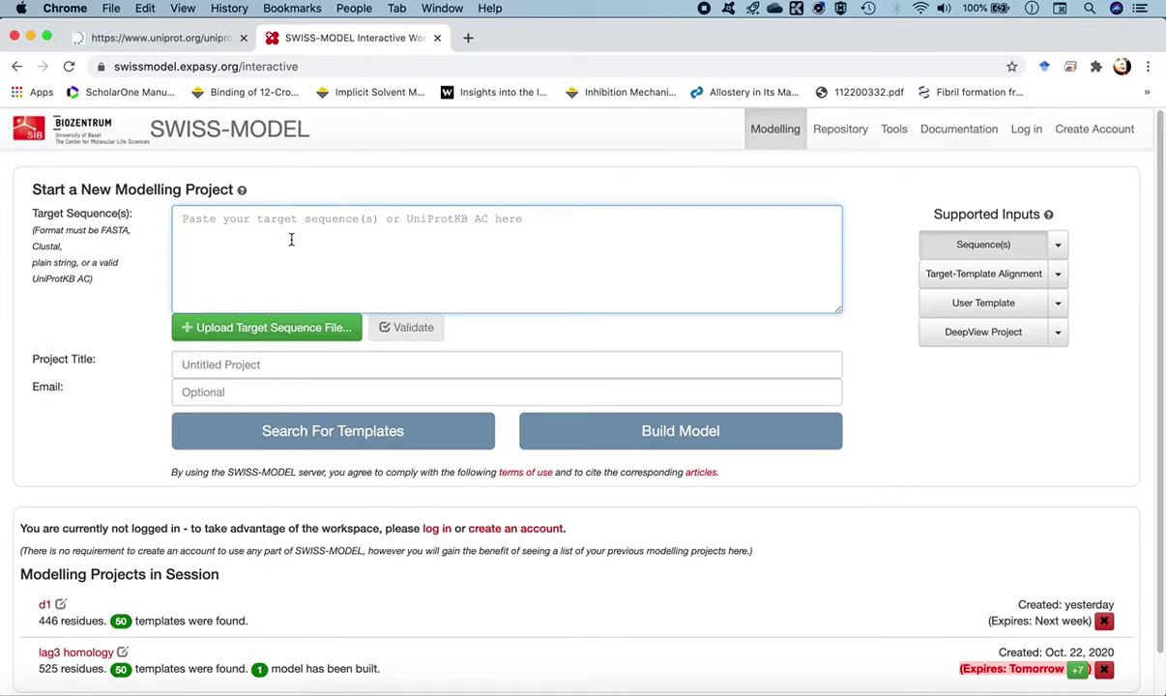
key("super+v")
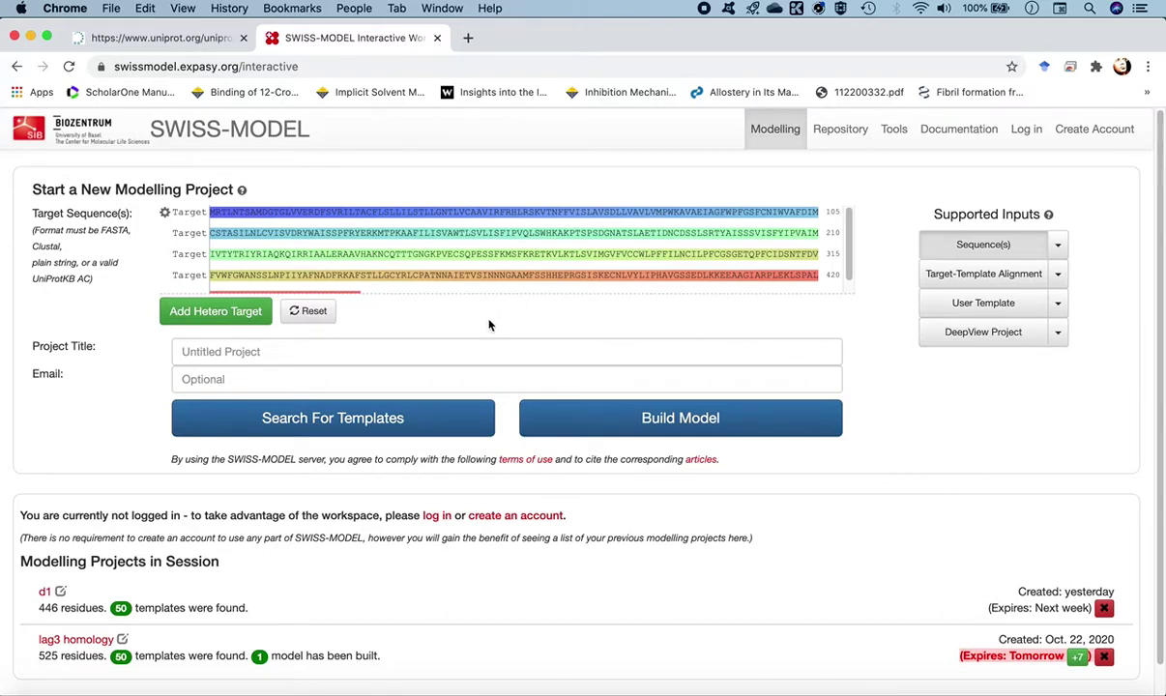
- Title the project drd1 with the contact's e-mail filled in, and start the template search
left_click(233, 353)
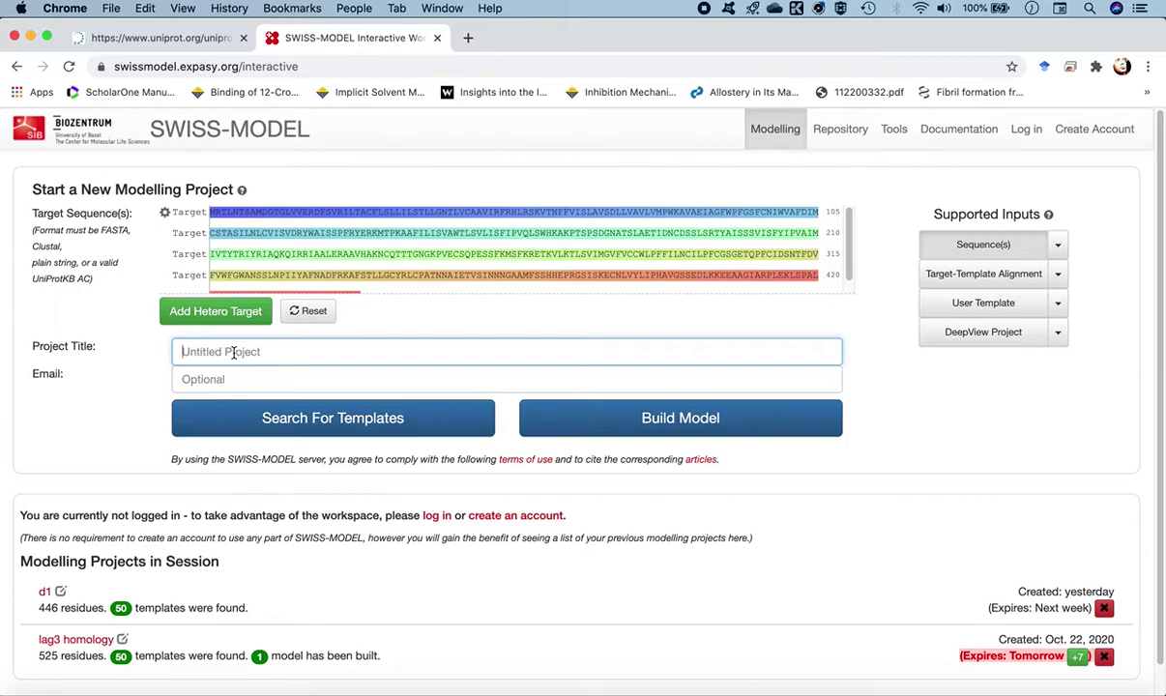
type("drd1")
left_click(310, 383)
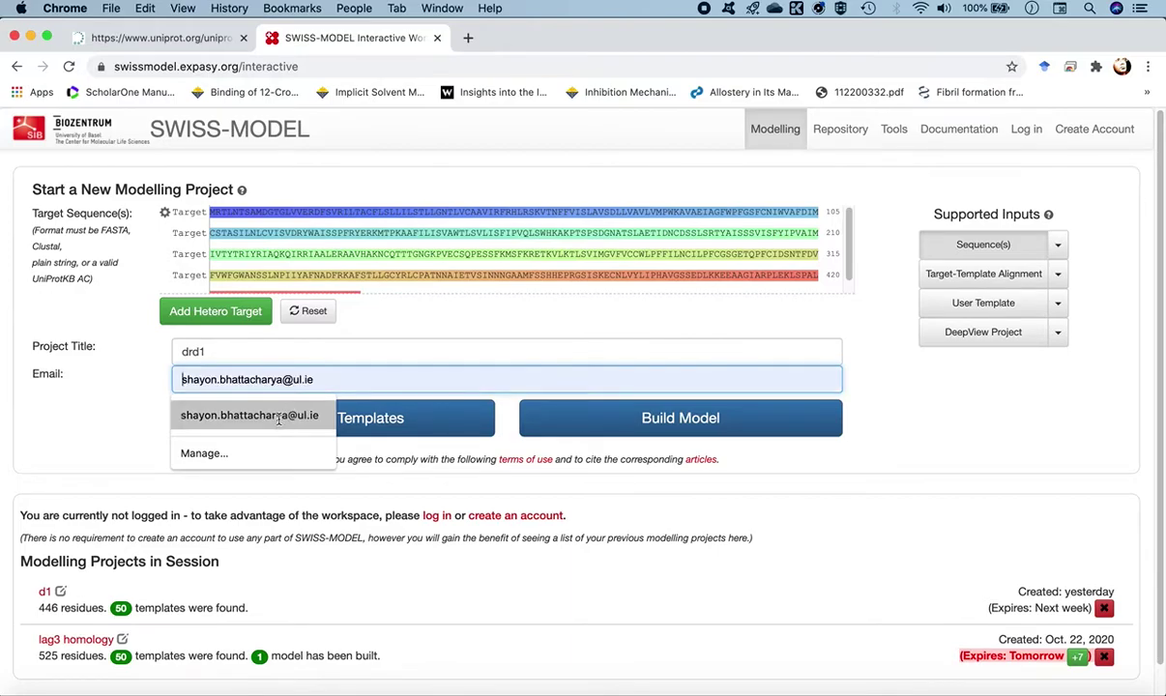
left_click(279, 418)
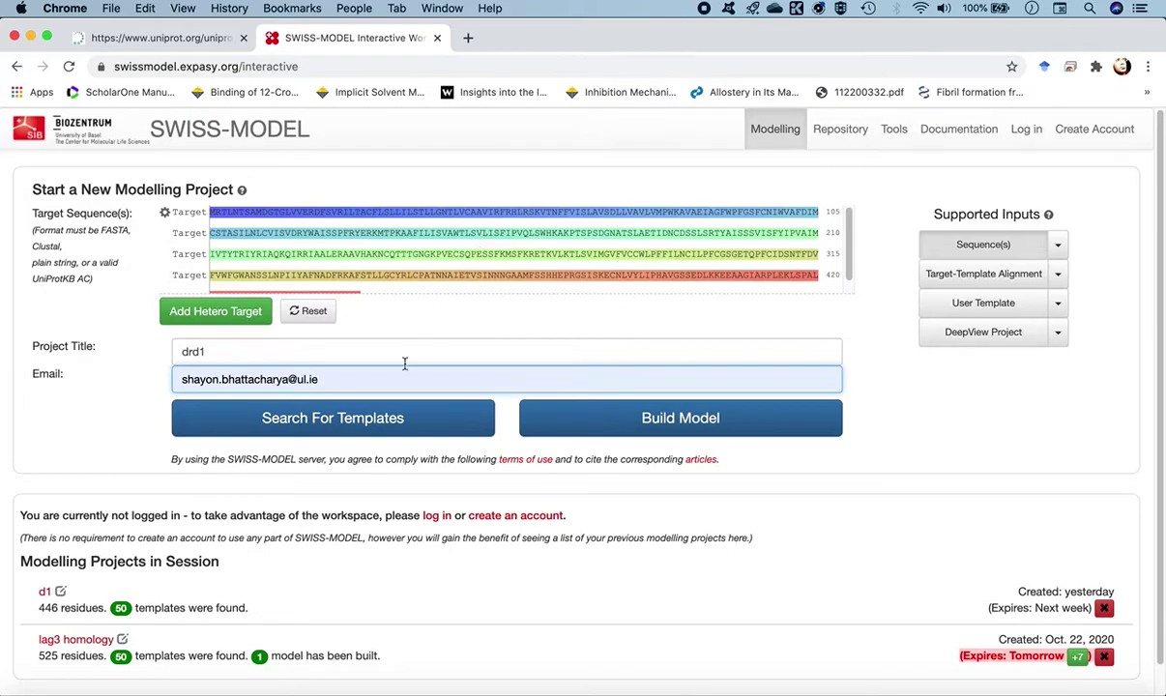
left_click(358, 429)
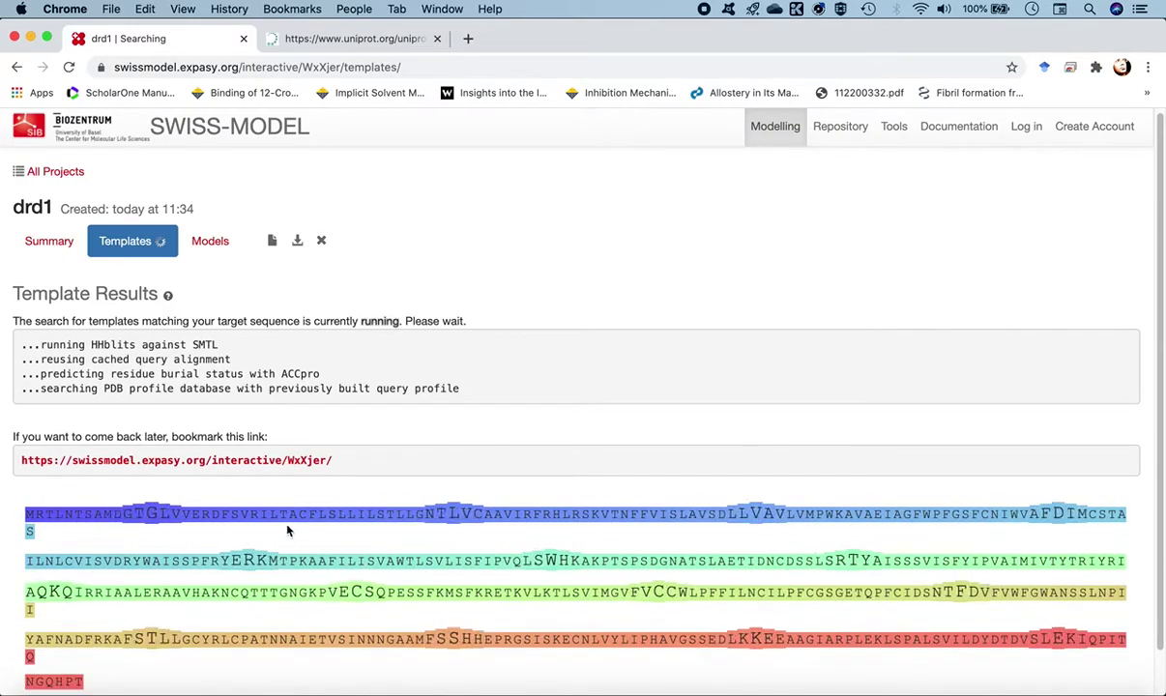
- Follow the template search's progress and compare the top-ranked templates by coverage, GMQE, sequence identity, method and ligands
left_click_drag(42, 344, 219, 346)
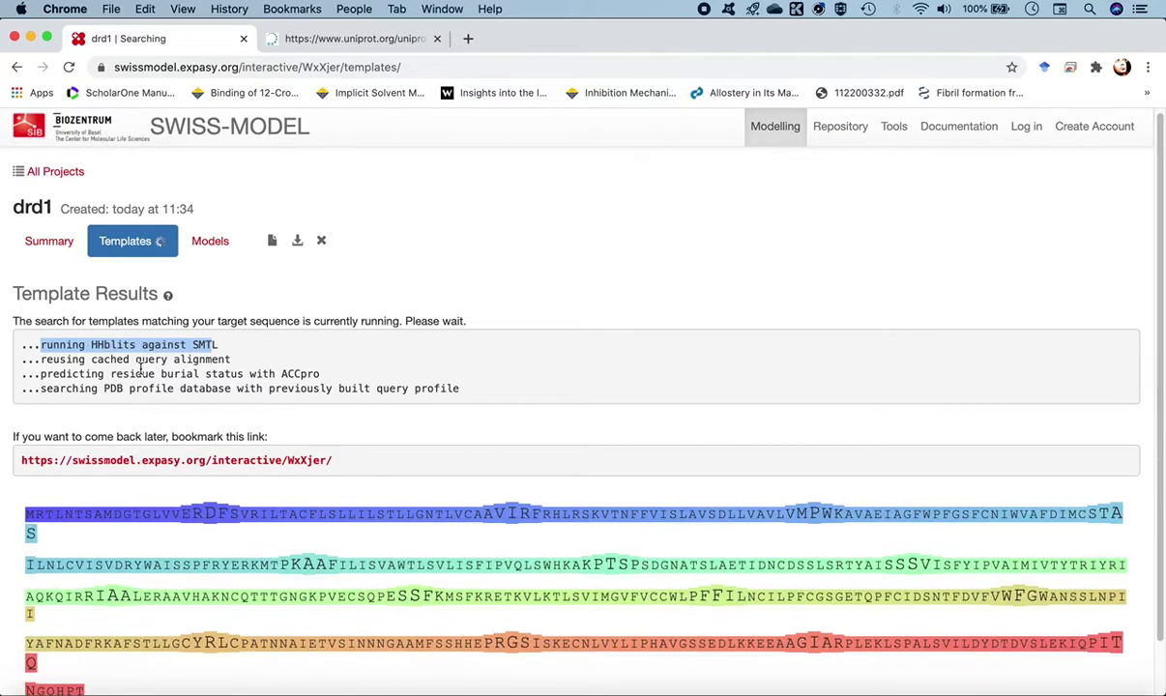
left_click(140, 367)
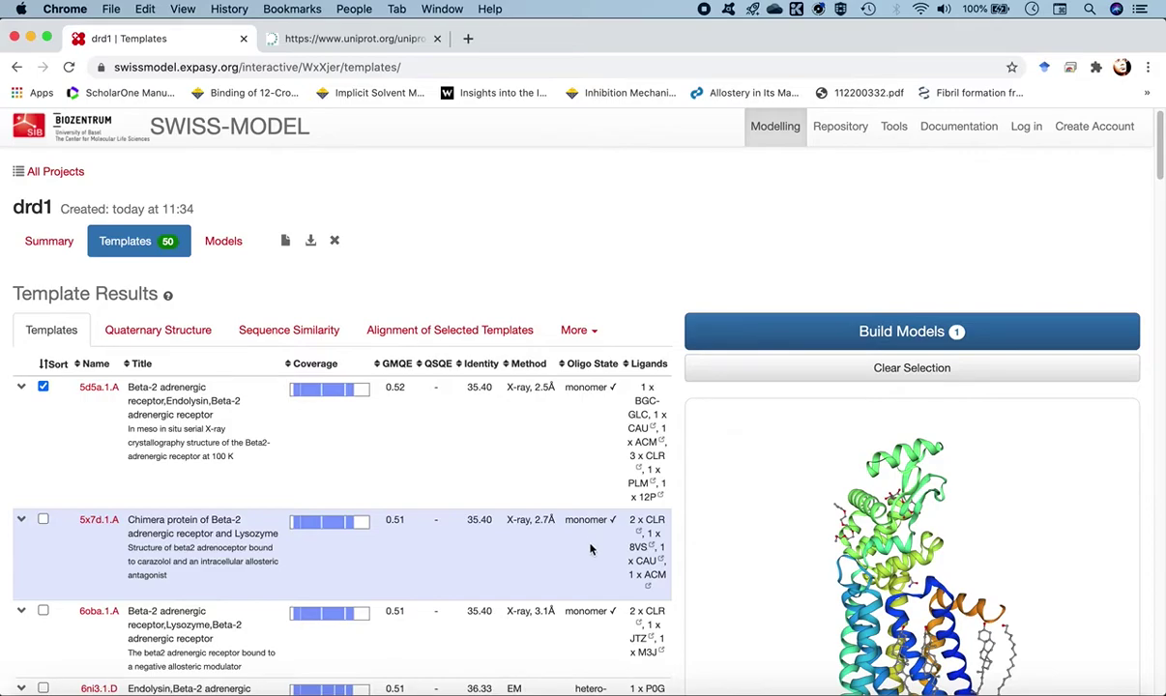
scroll(565, 576, "down", 2)
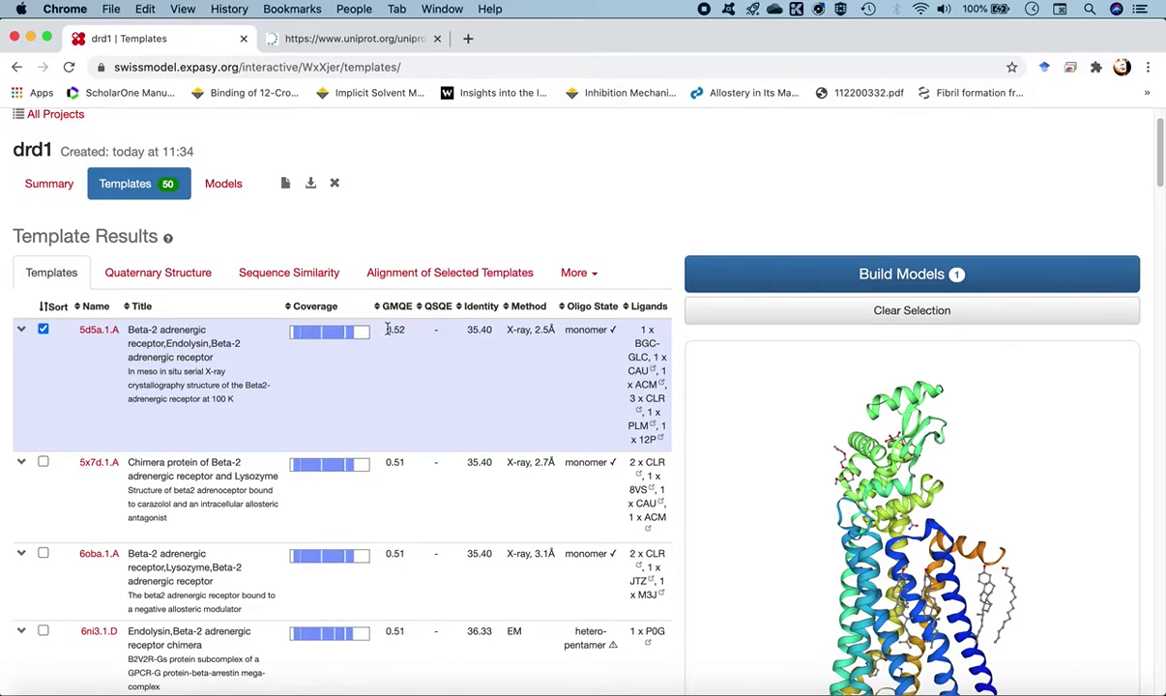
scroll(402, 488, "down", 9)
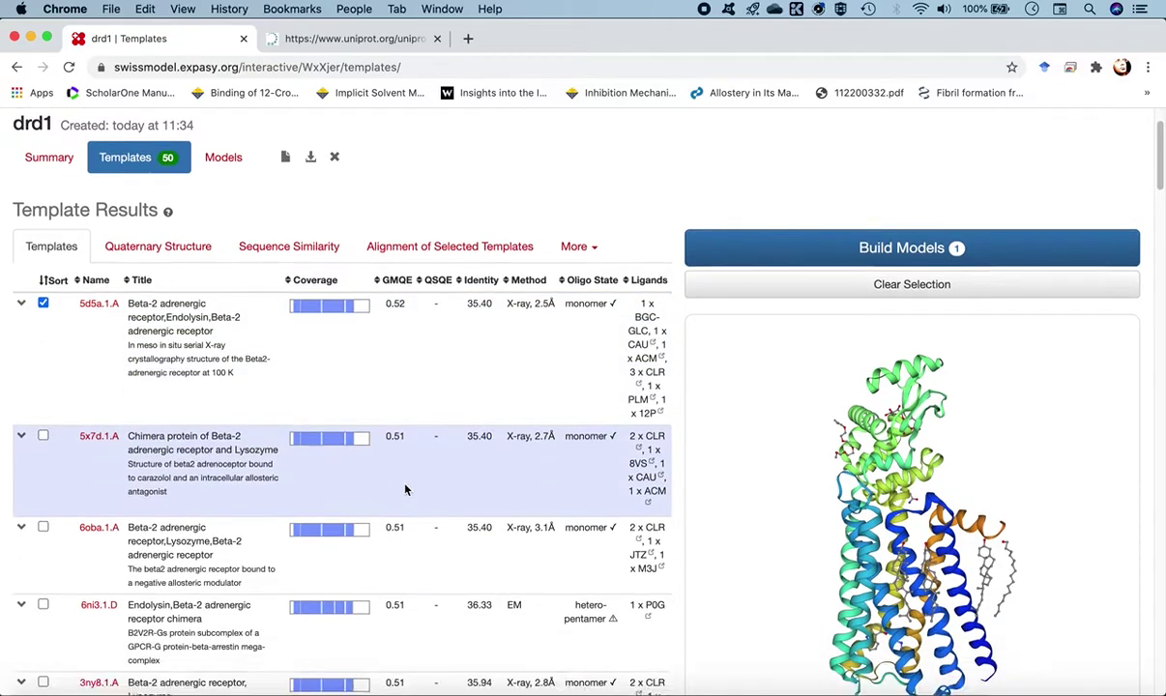
scroll(405, 489, "down", 20)
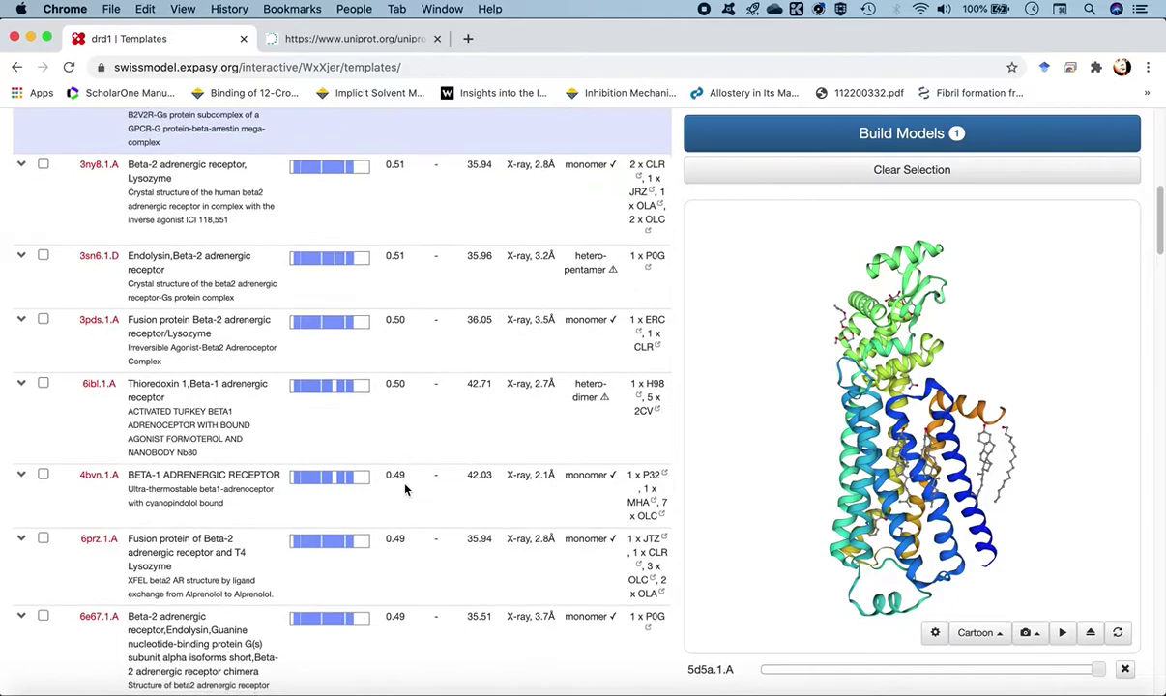
scroll(405, 489, "down", 5)
scroll(405, 489, "up", 20)
scroll(405, 489, "up", 16)
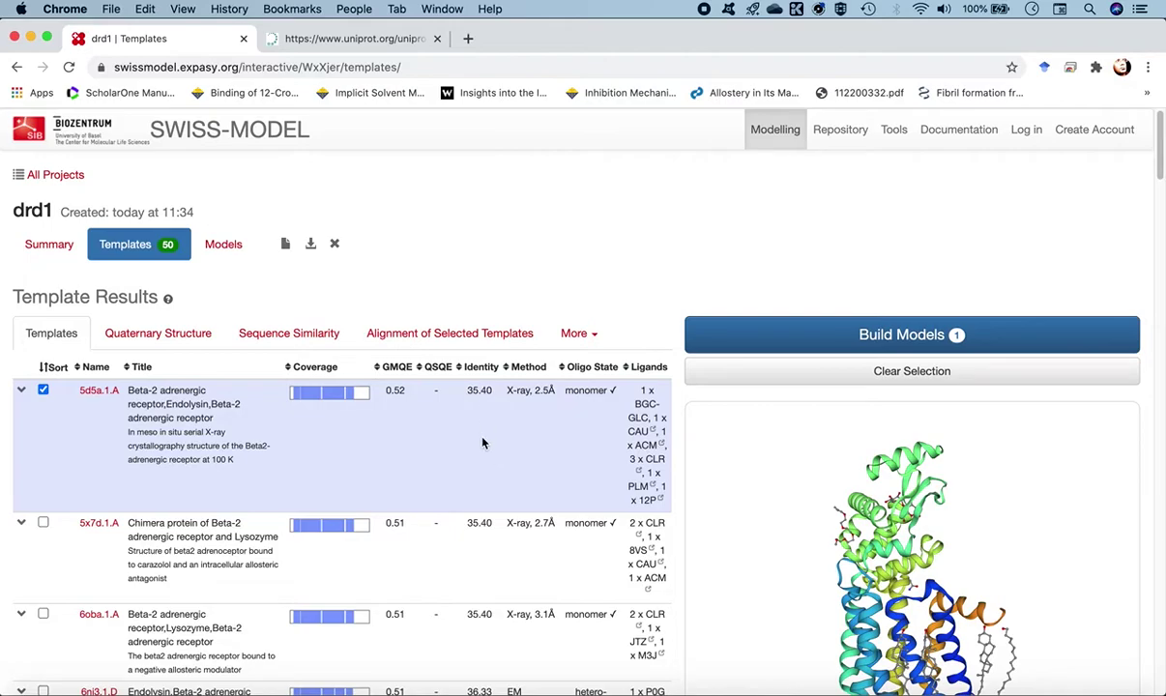
scroll(493, 484, "down", 5)
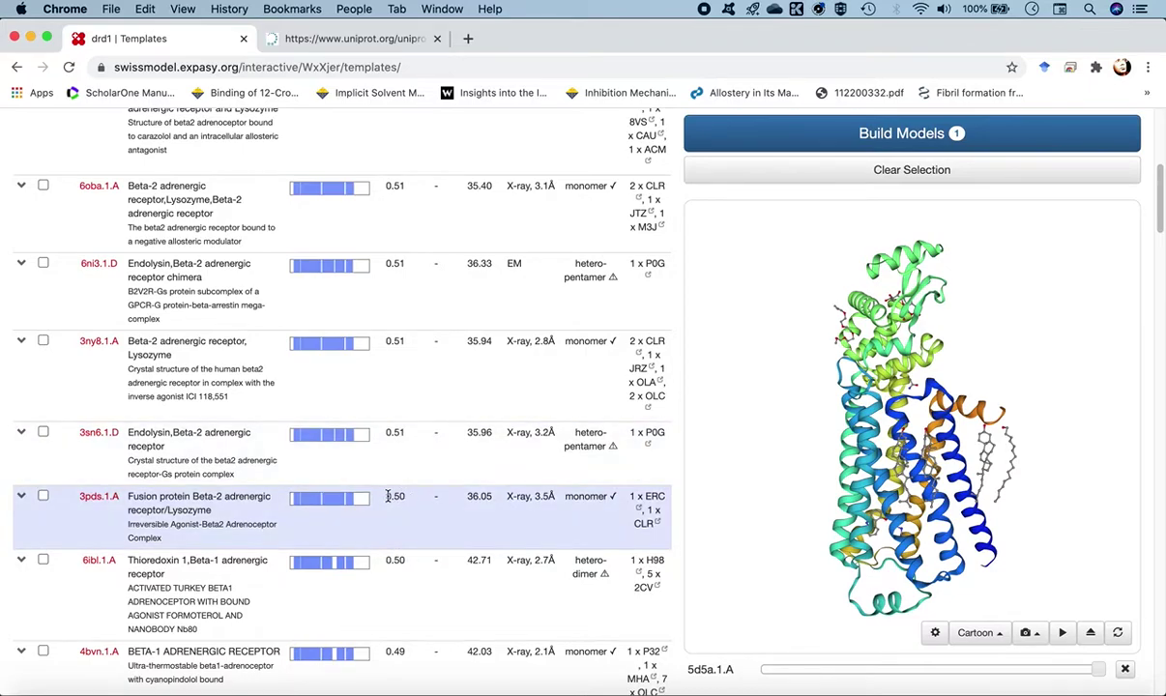
scroll(416, 498, "up", 5)
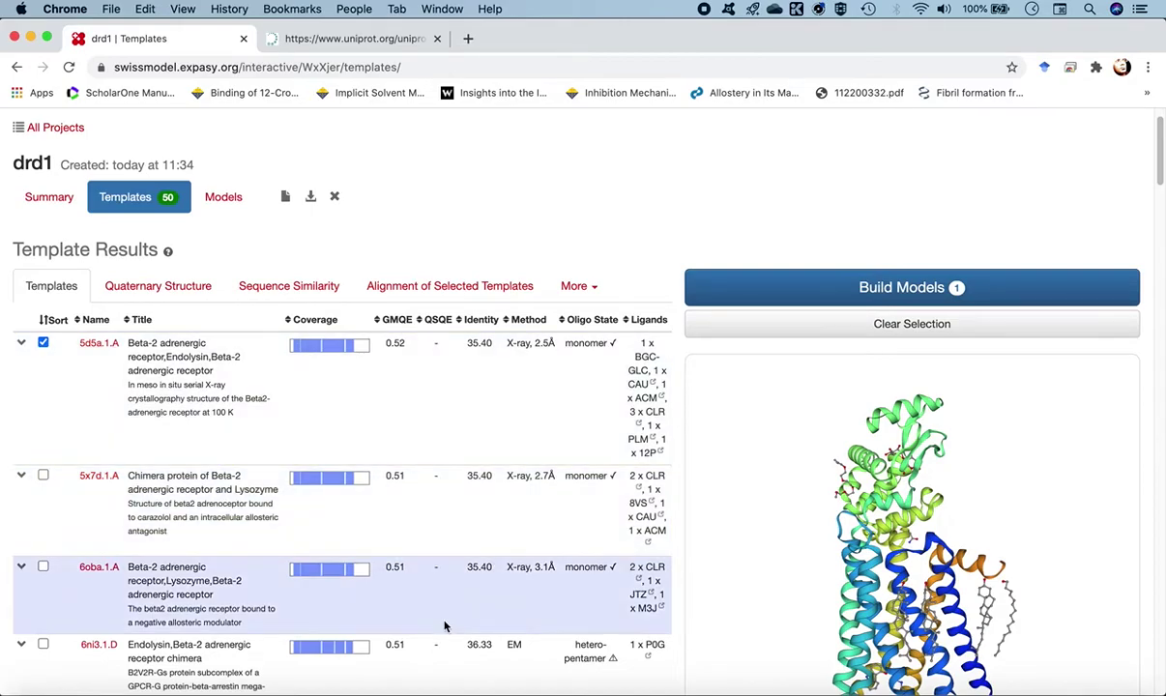
- Review the lower-ranked templates through the end of the list, checking their receptor types, GMQE, QSQE and sequence identity
scroll(444, 626, "down", 10)
scroll(445, 626, "down", 4)
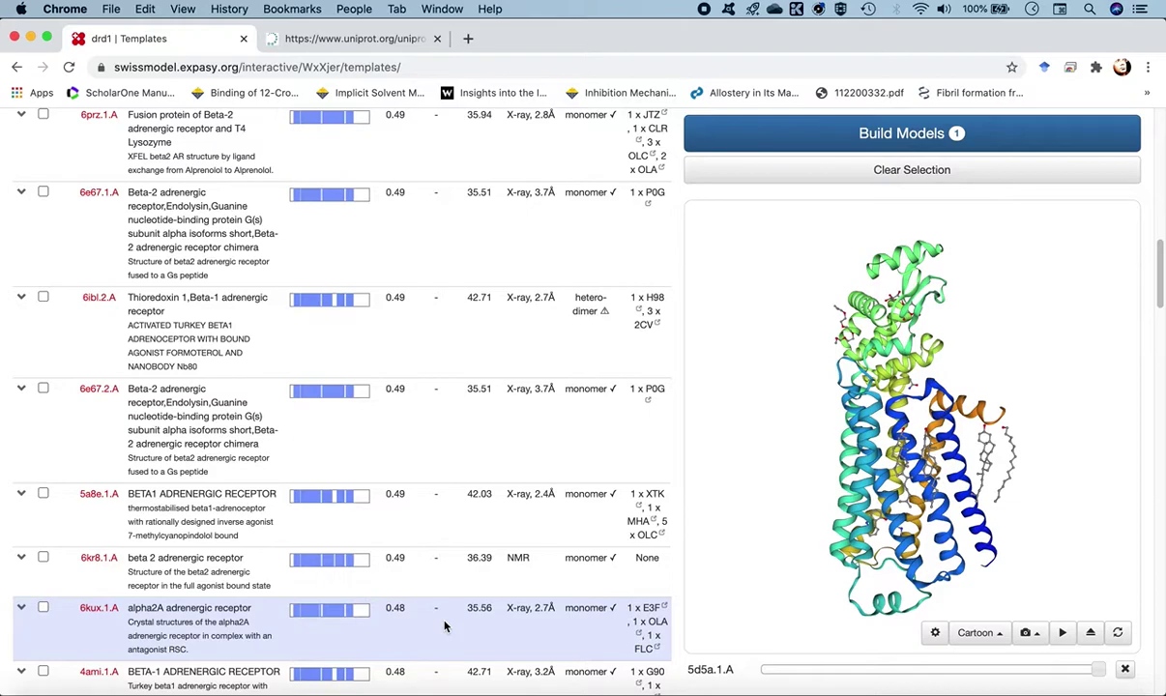
scroll(444, 627, "down", 1)
scroll(445, 626, "down", 3)
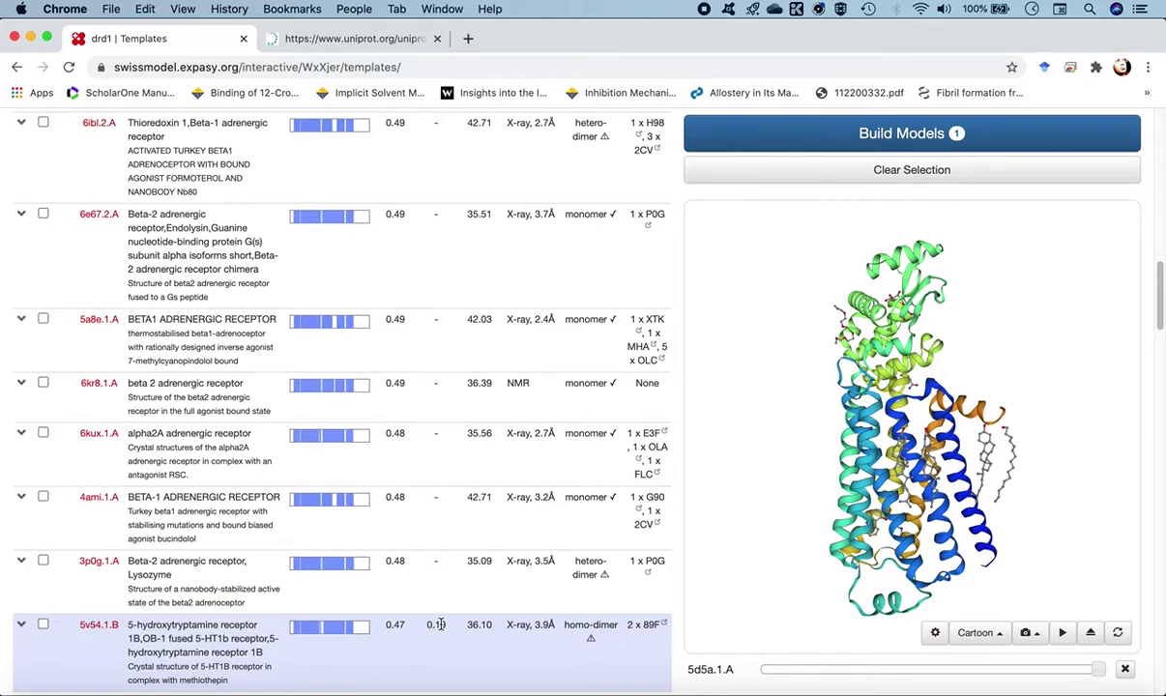
scroll(443, 626, "down", 3)
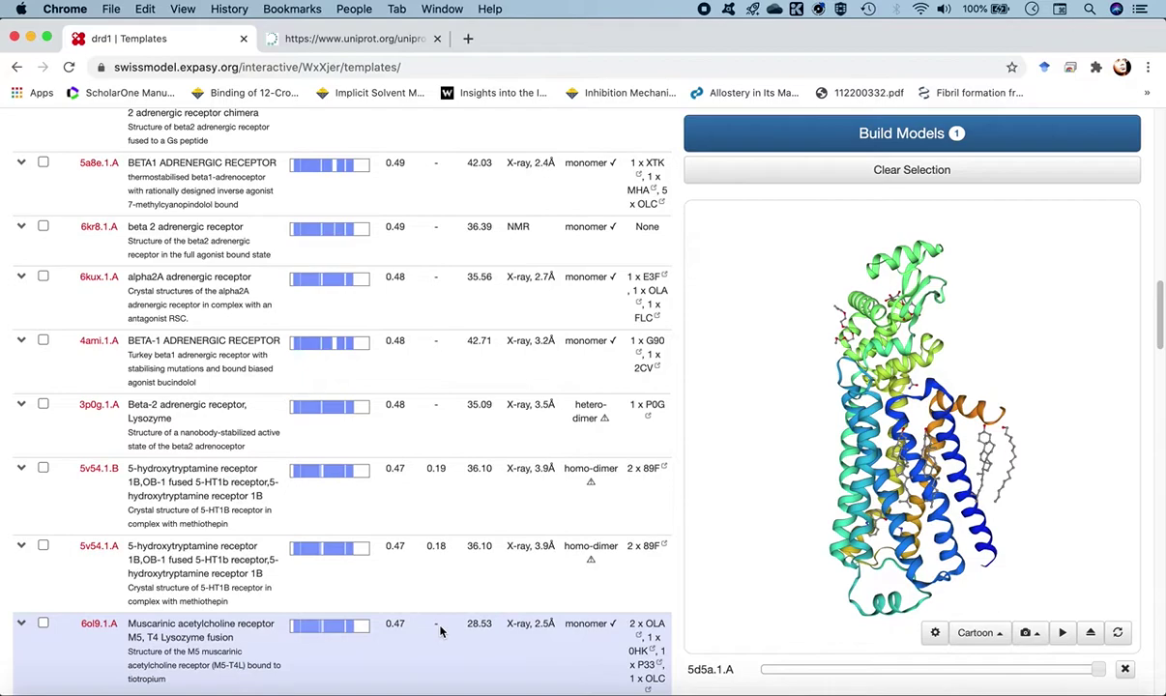
scroll(440, 630, "down", 5)
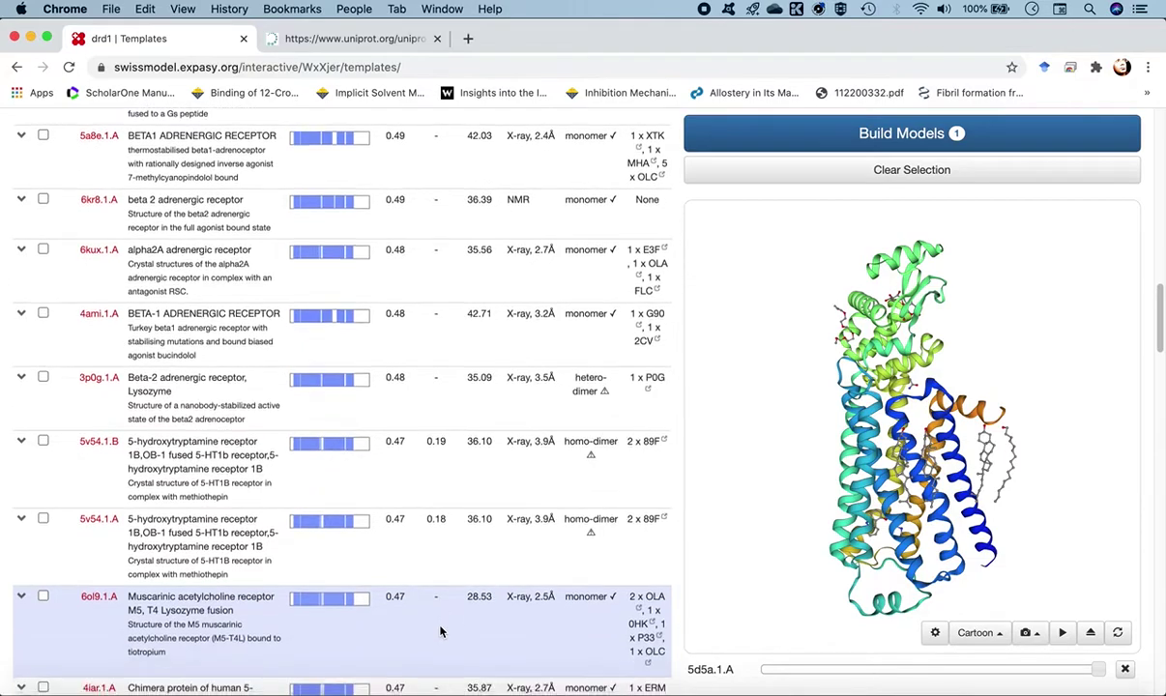
scroll(439, 630, "down", 4)
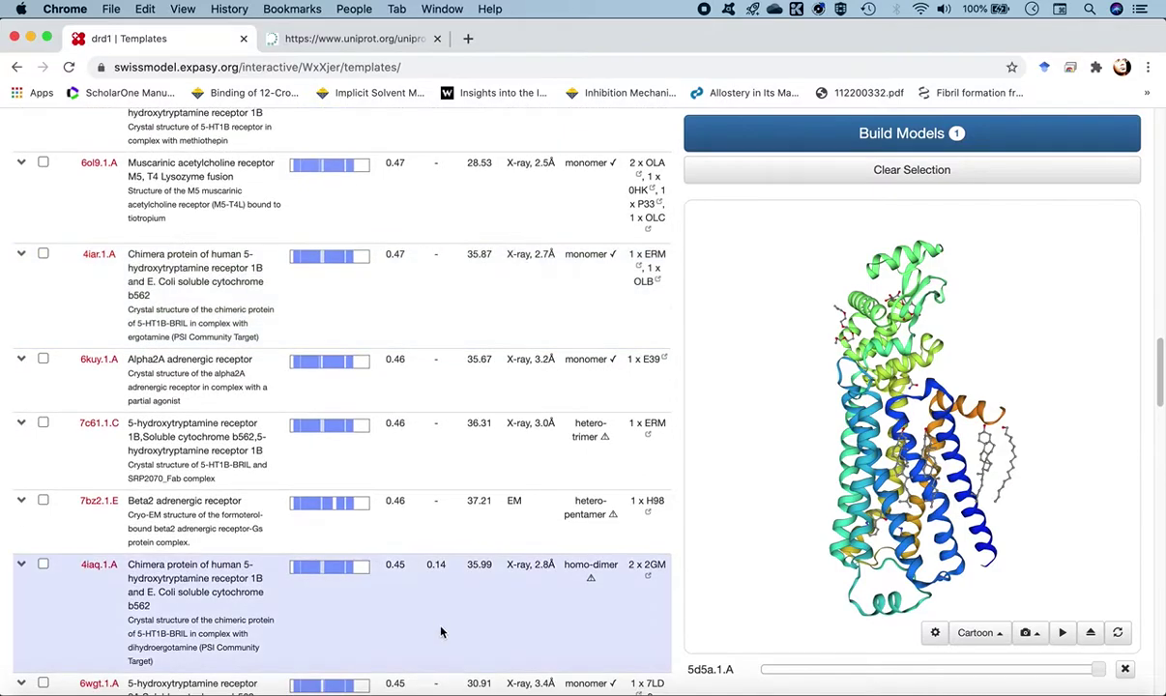
scroll(439, 631, "down", 5)
scroll(439, 631, "down", 12)
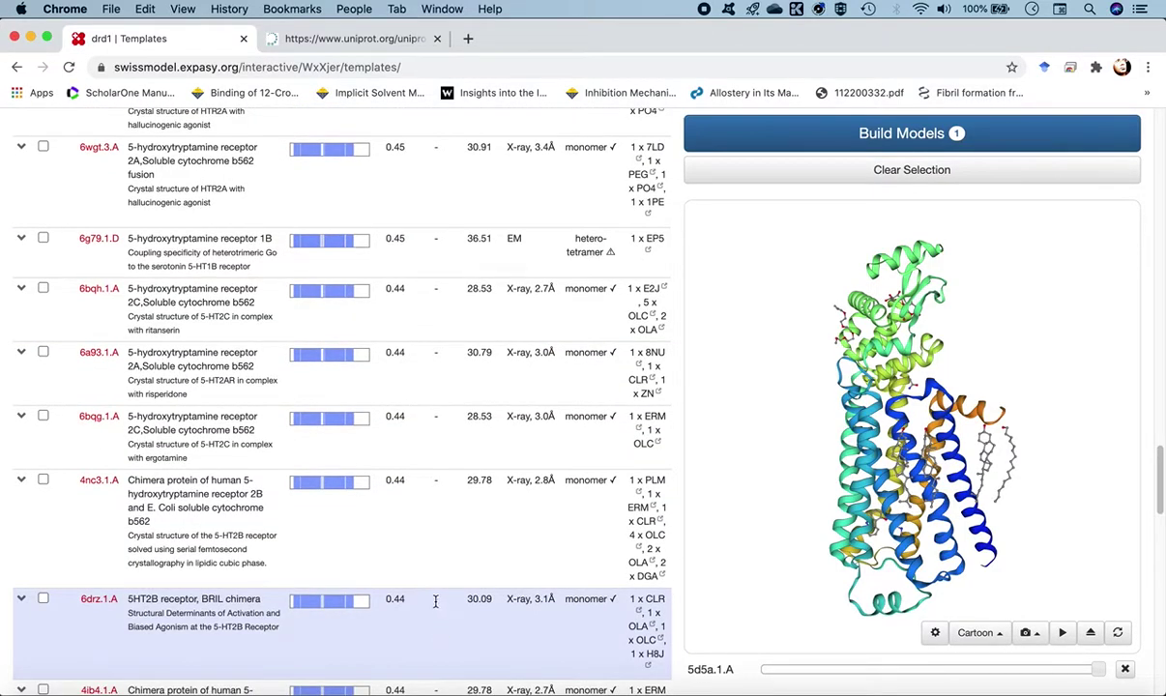
scroll(440, 614, "down", 6)
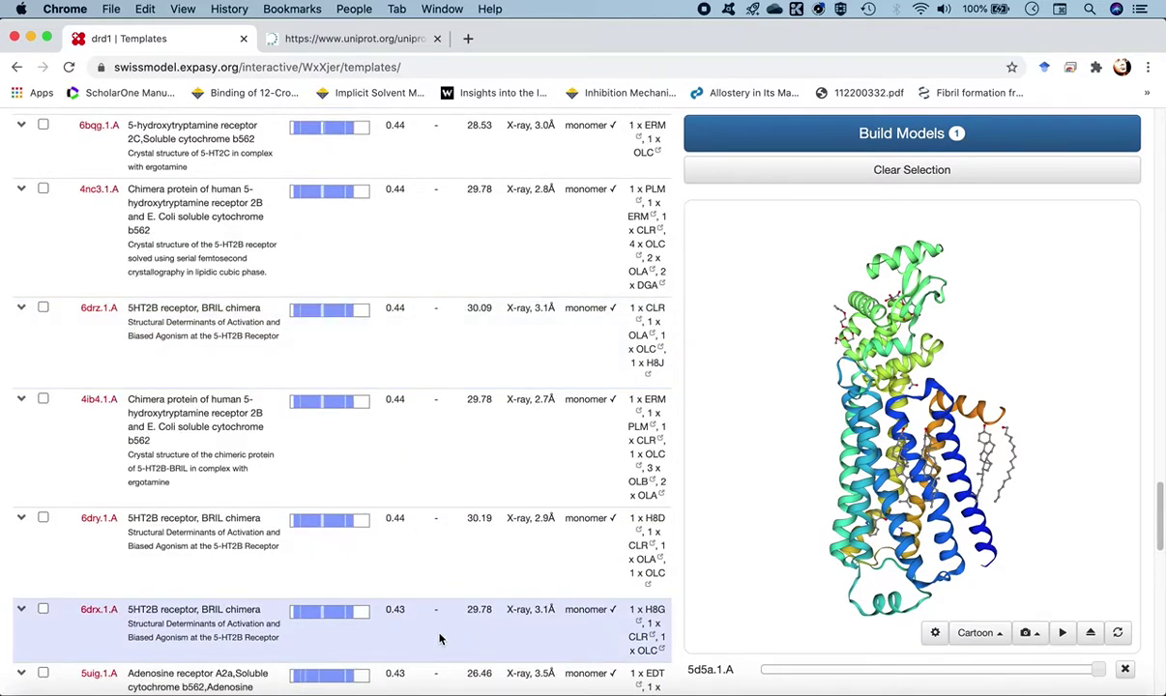
scroll(440, 638, "down", 5)
scroll(439, 633, "down", 6)
scroll(442, 632, "up", 20)
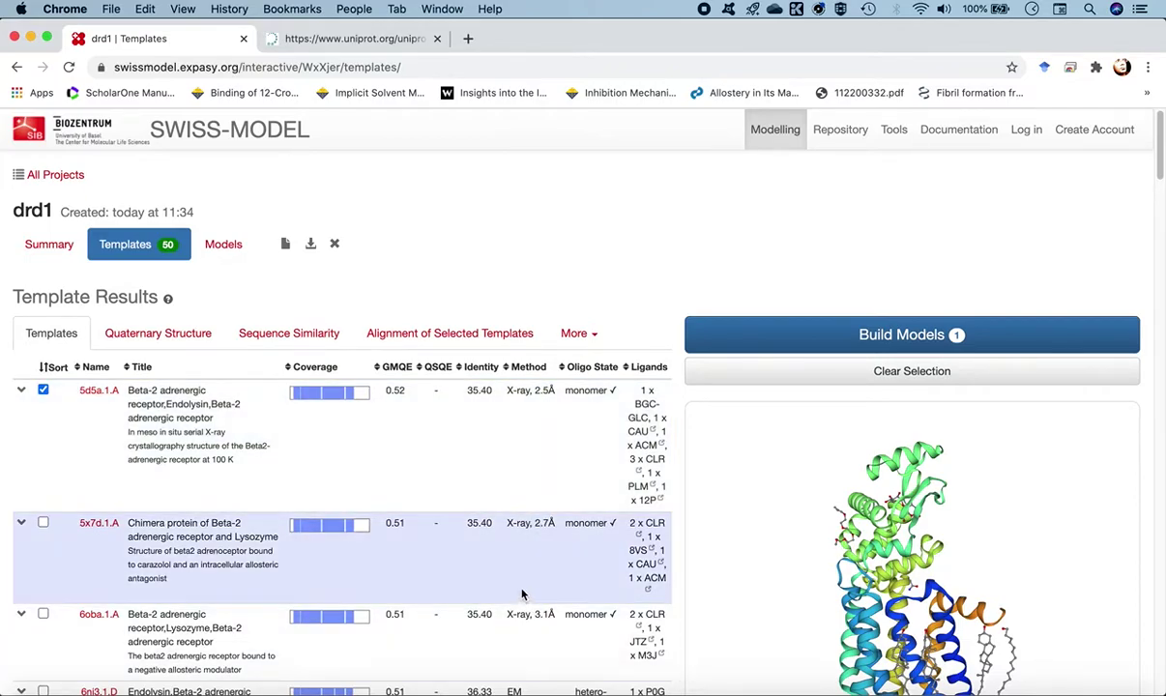
- Add the beta-2 adrenergic receptor templates 5x7d.1.A and 6oba.1.A to the selection alongside 5d5a.1.A
scroll(522, 593, "down", 3)
scroll(518, 594, "down", 1)
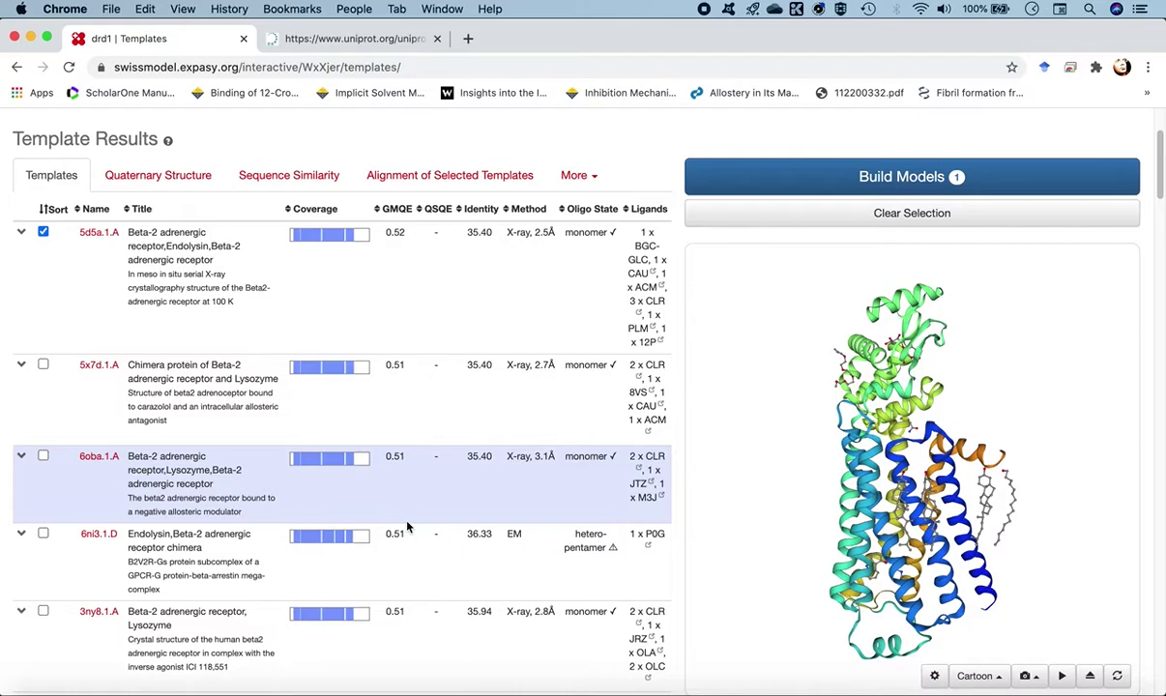
scroll(441, 569, "down", 4)
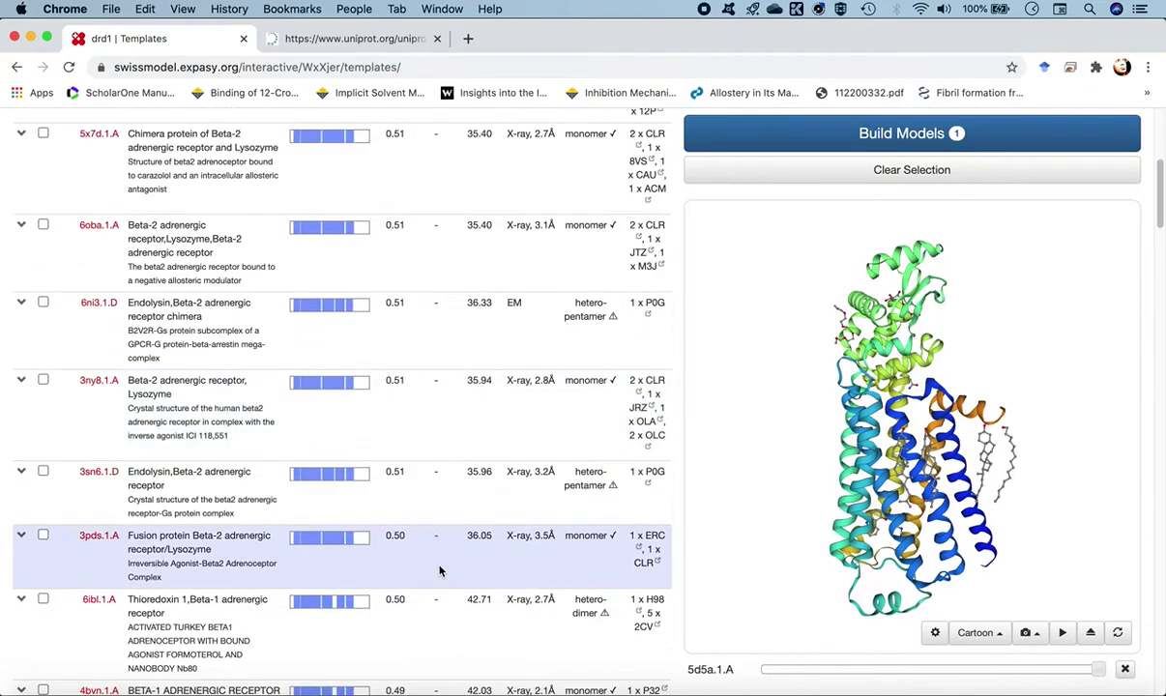
scroll(440, 571, "up", 2)
scroll(441, 570, "up", 5)
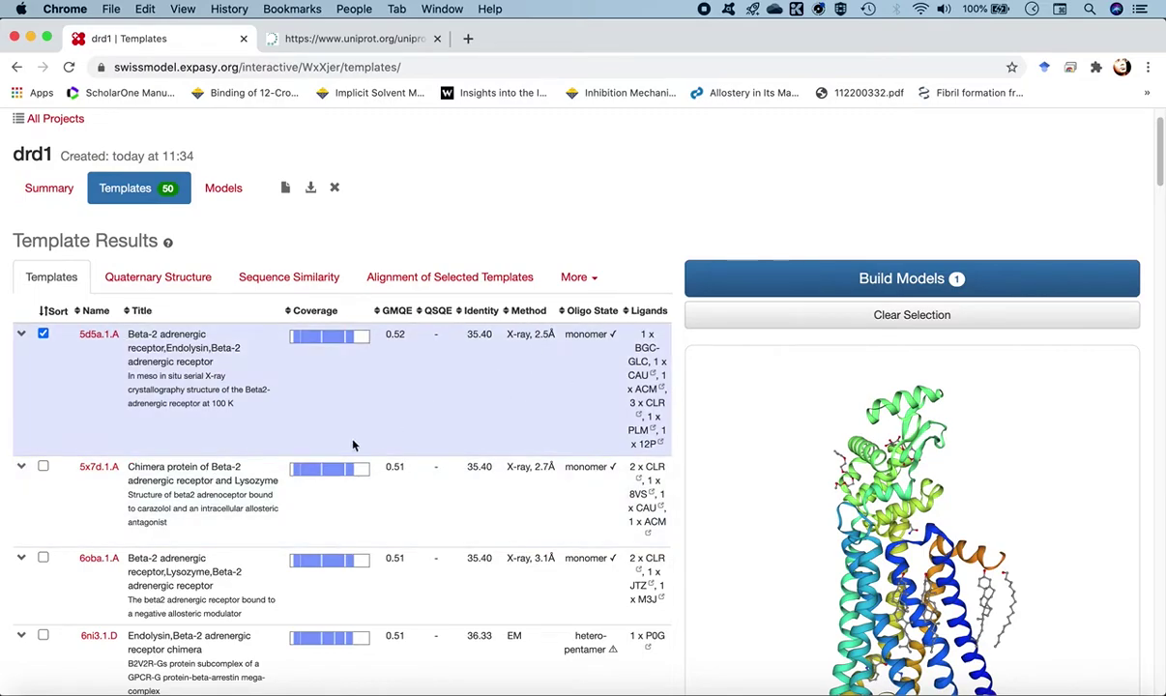
left_click(43, 467)
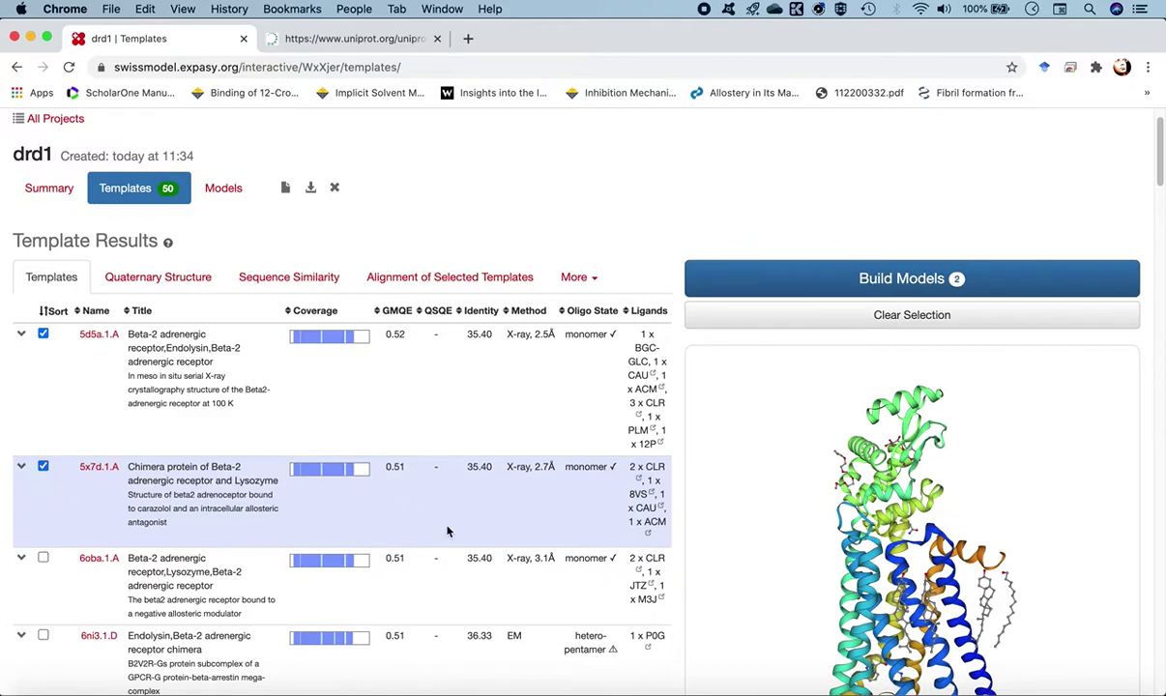
scroll(454, 508, "down", 1)
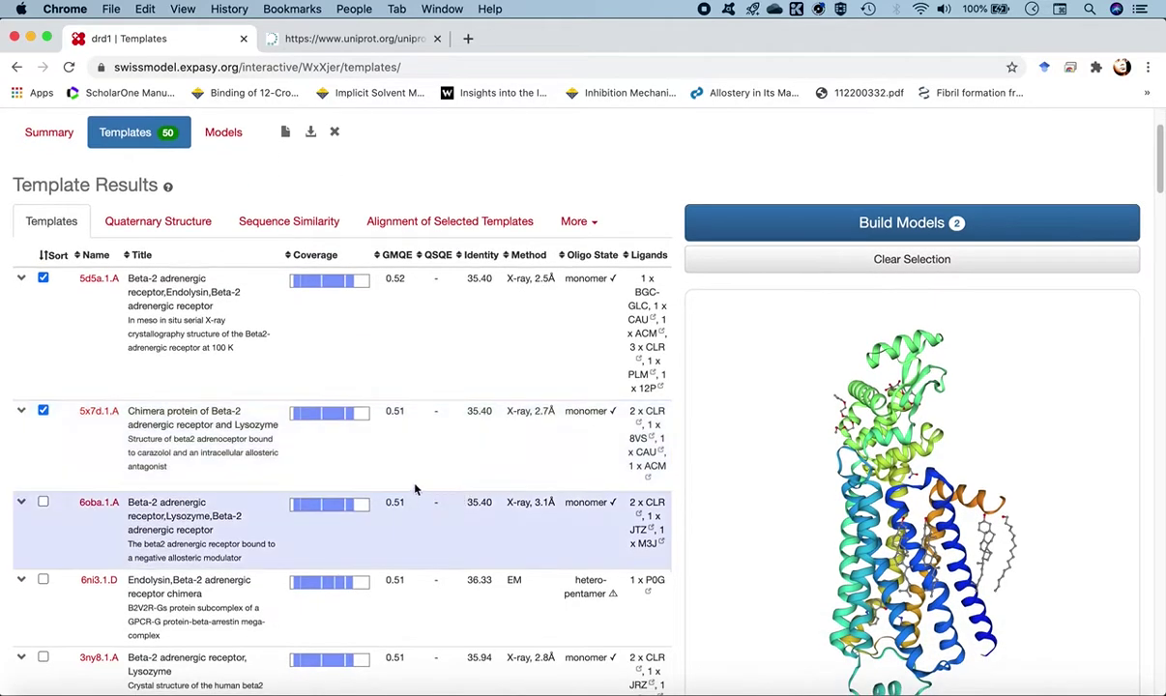
left_click(42, 502)
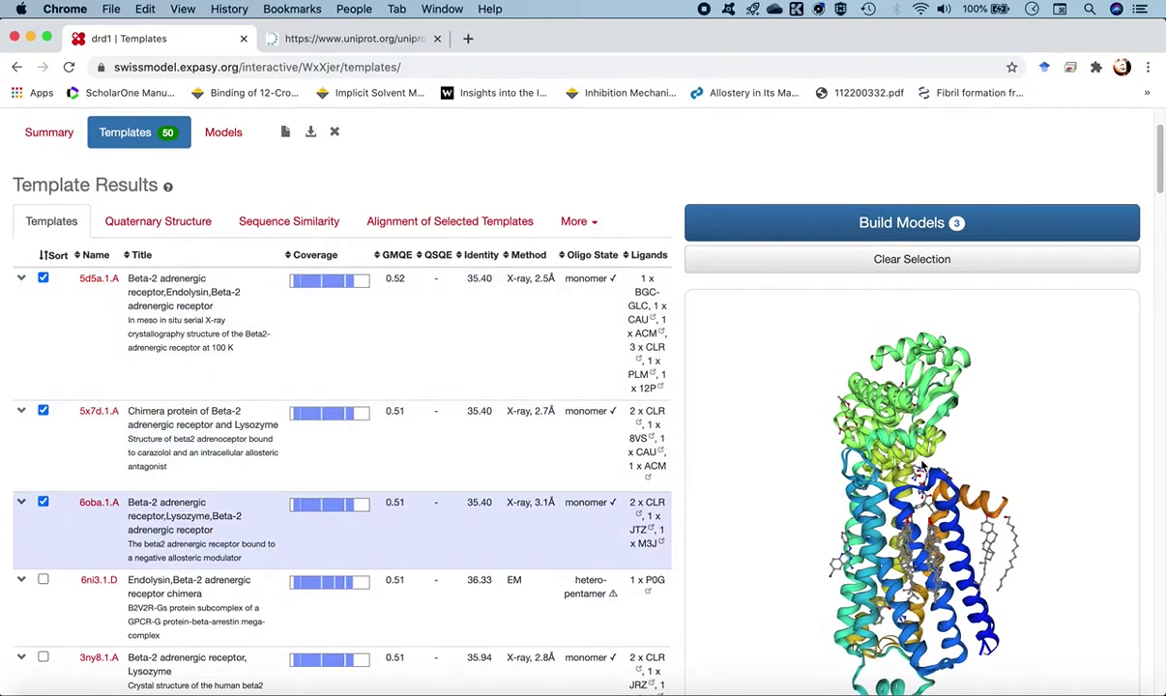
- Inspect the superposed template structures in 3D and add the X-ray template 3ny8.1.A to the selection
scroll(908, 530, "down", 1)
mouse_move(923, 531)
left_mouse_down()
mouse_move(848, 538)
mouse_move(934, 551)
left_mouse_up()
left_click_drag(880, 520, 831, 506)
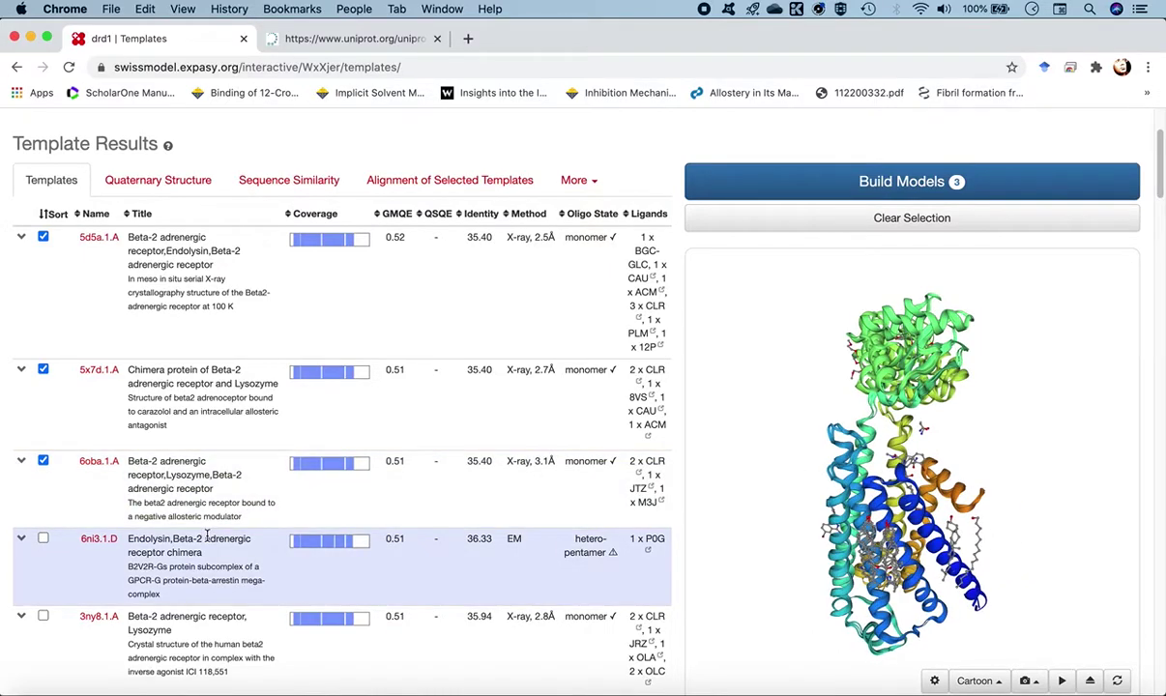
scroll(206, 535, "down", 2)
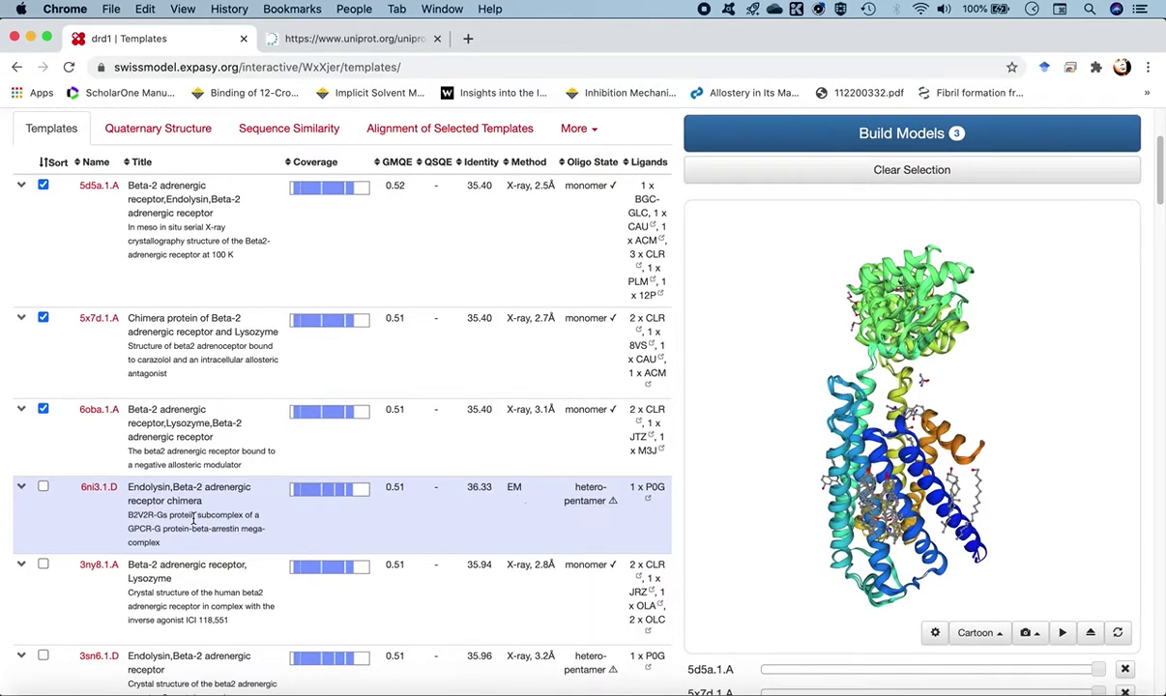
scroll(194, 519, "down", 3)
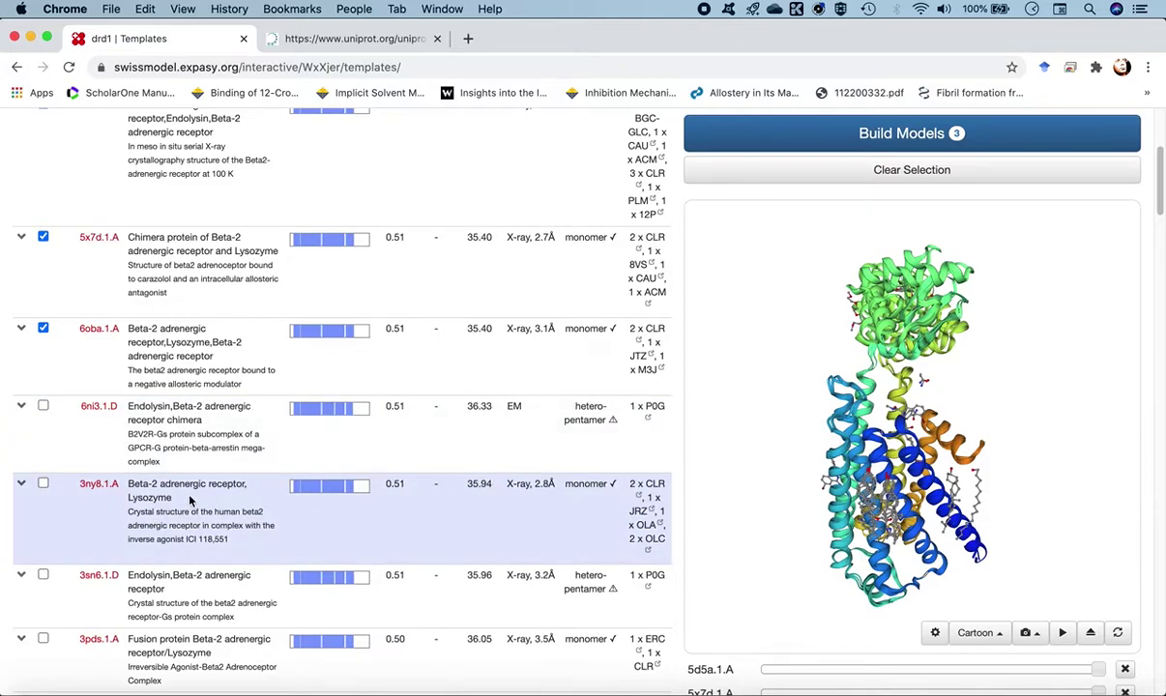
left_click(44, 489)
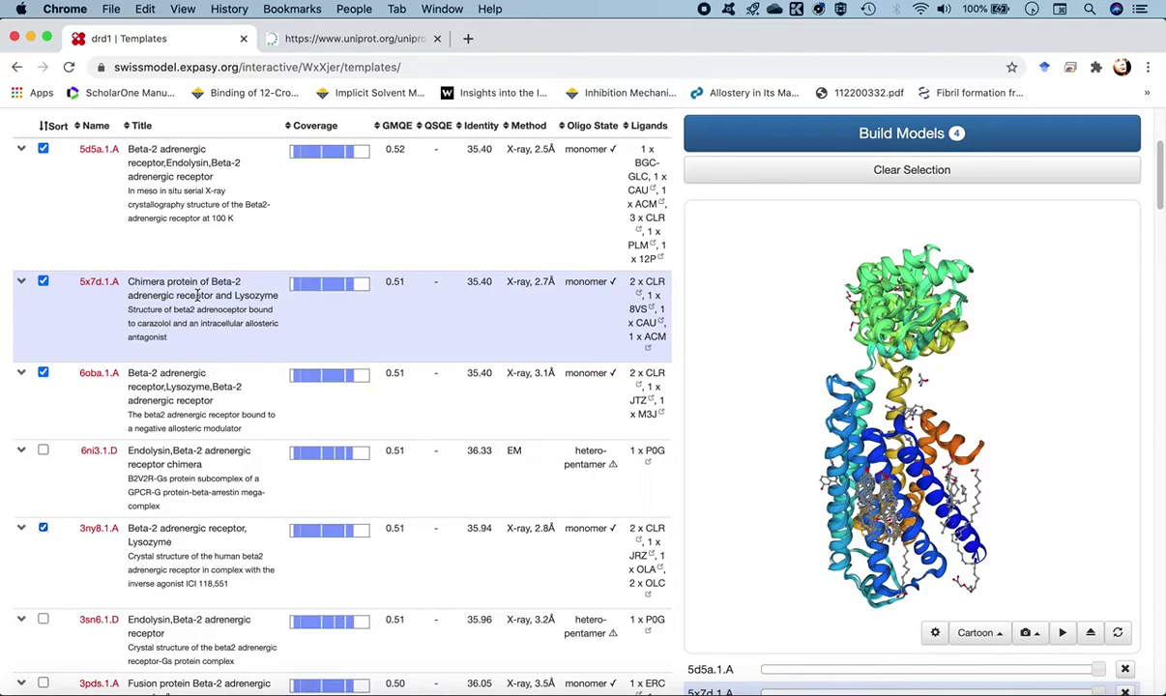
- Build homology models from the four selected templates 5d5a.1.A, 5x7d.1.A, 6oba.1.A and 3ny8.1.A
scroll(197, 294, "up", 1)
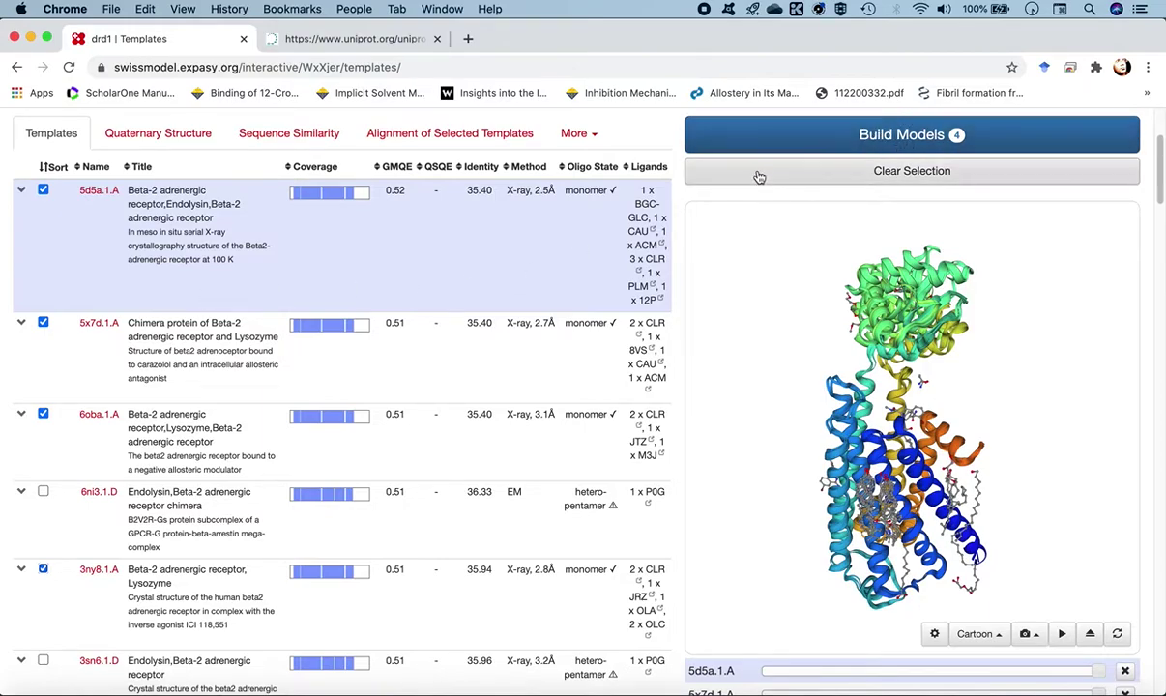
scroll(685, 214, "up", 1)
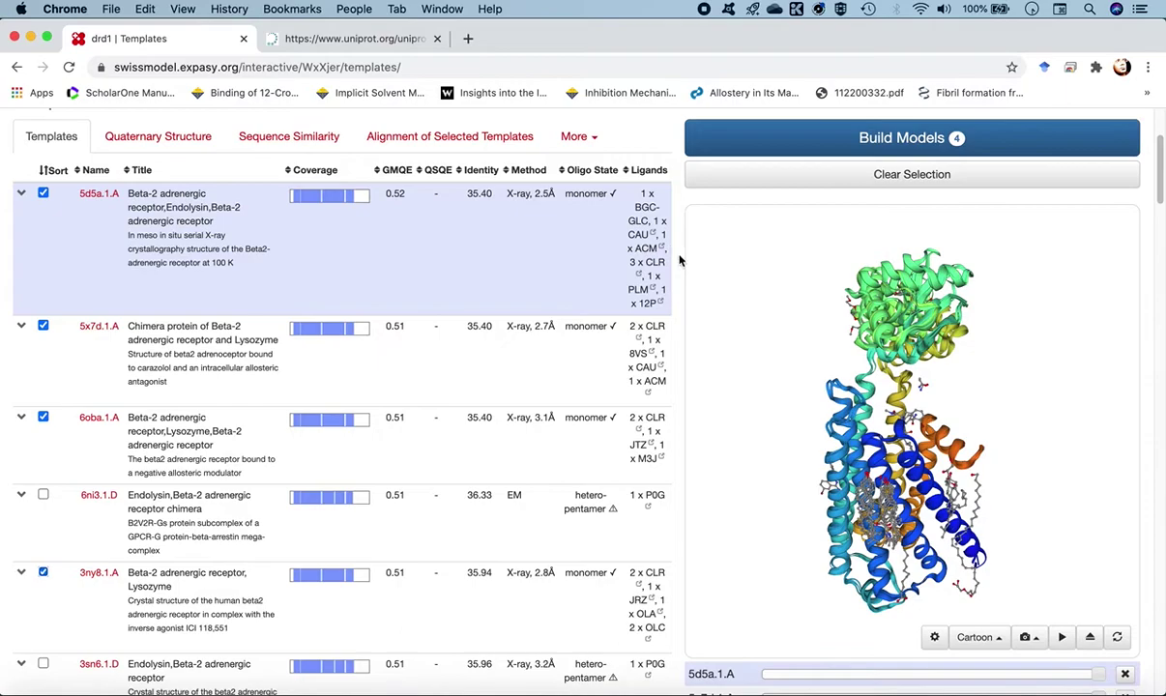
scroll(680, 260, "up", 1)
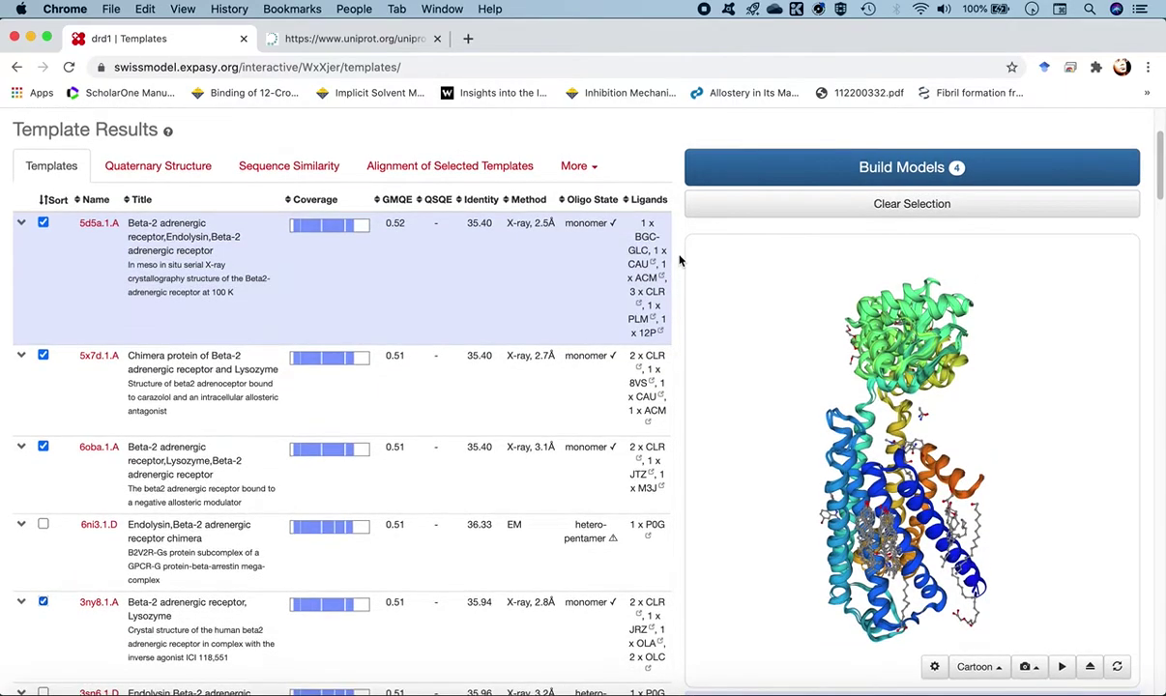
left_click(903, 172)
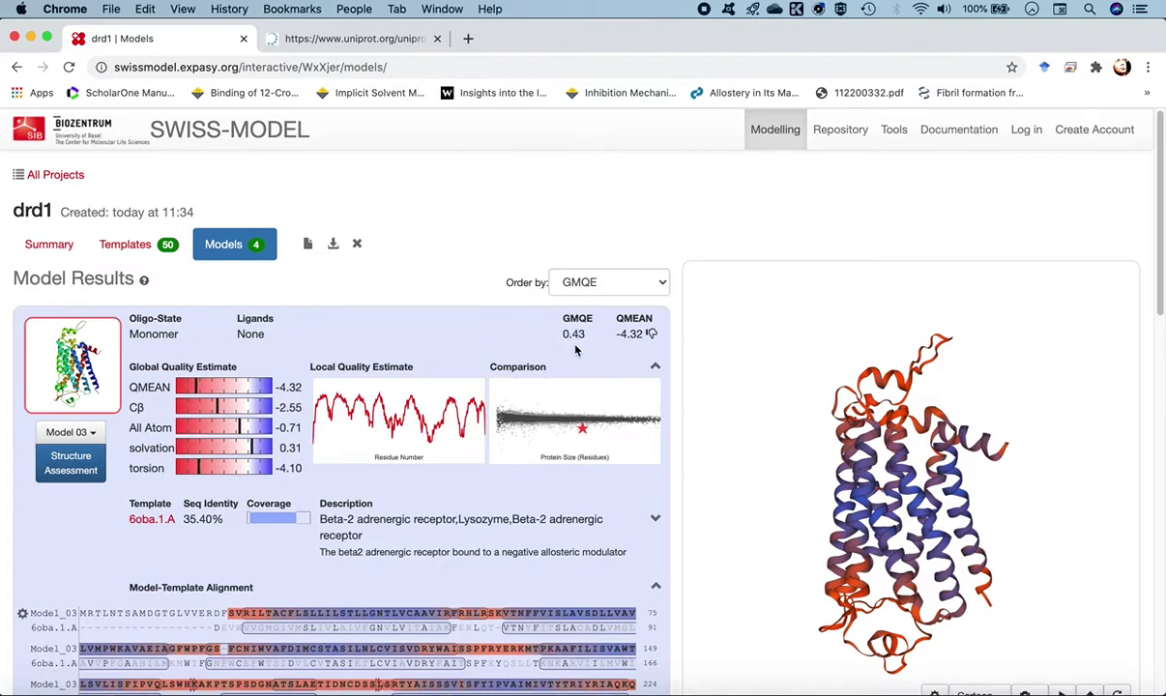
- Review the four built models, comparing their GMQE and QMEAN scores, quality estimates, sequence identity and template alignment
scroll(392, 406, "down", 3)
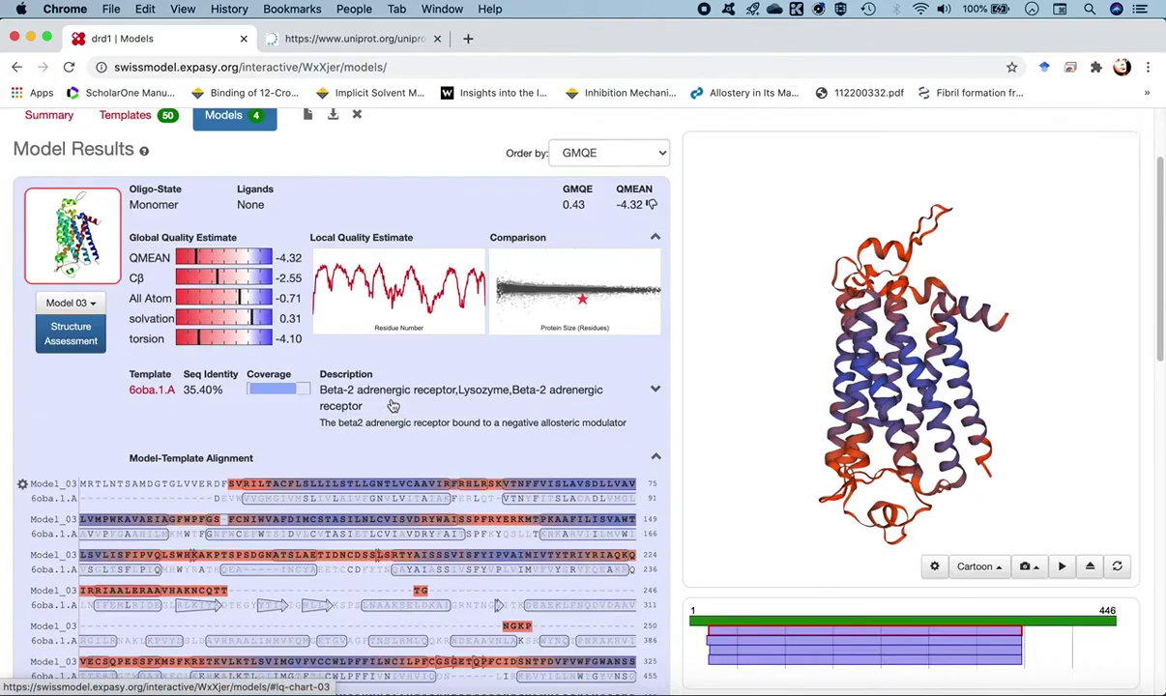
scroll(393, 406, "down", 8)
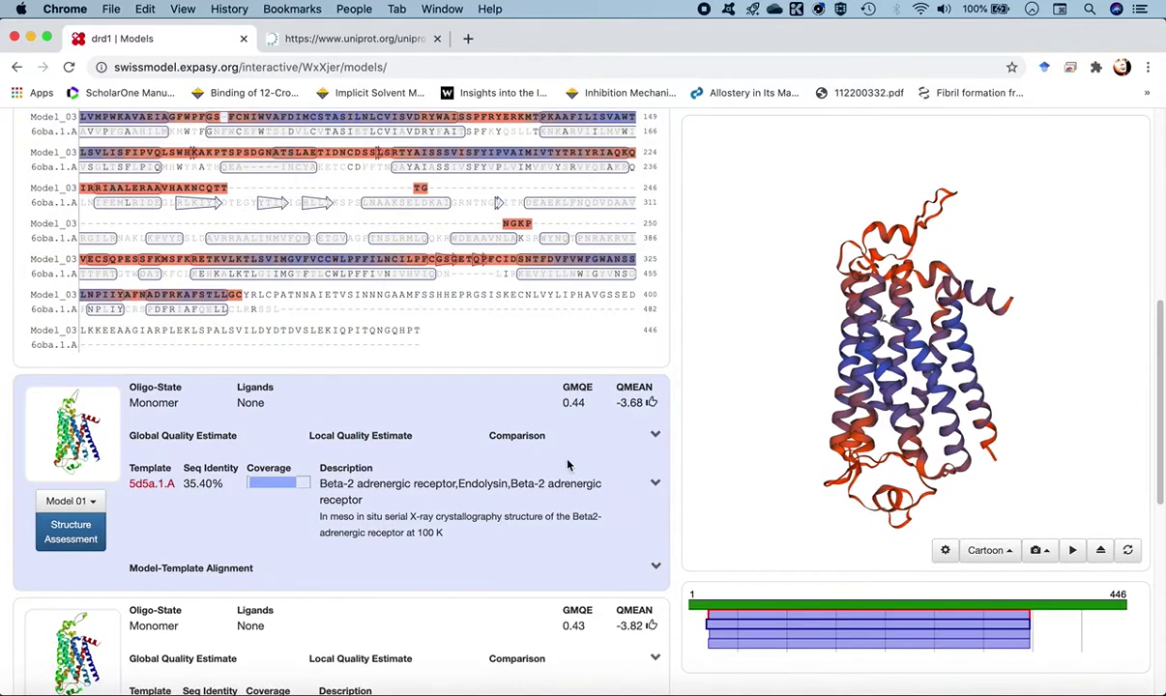
scroll(570, 454, "down", 5)
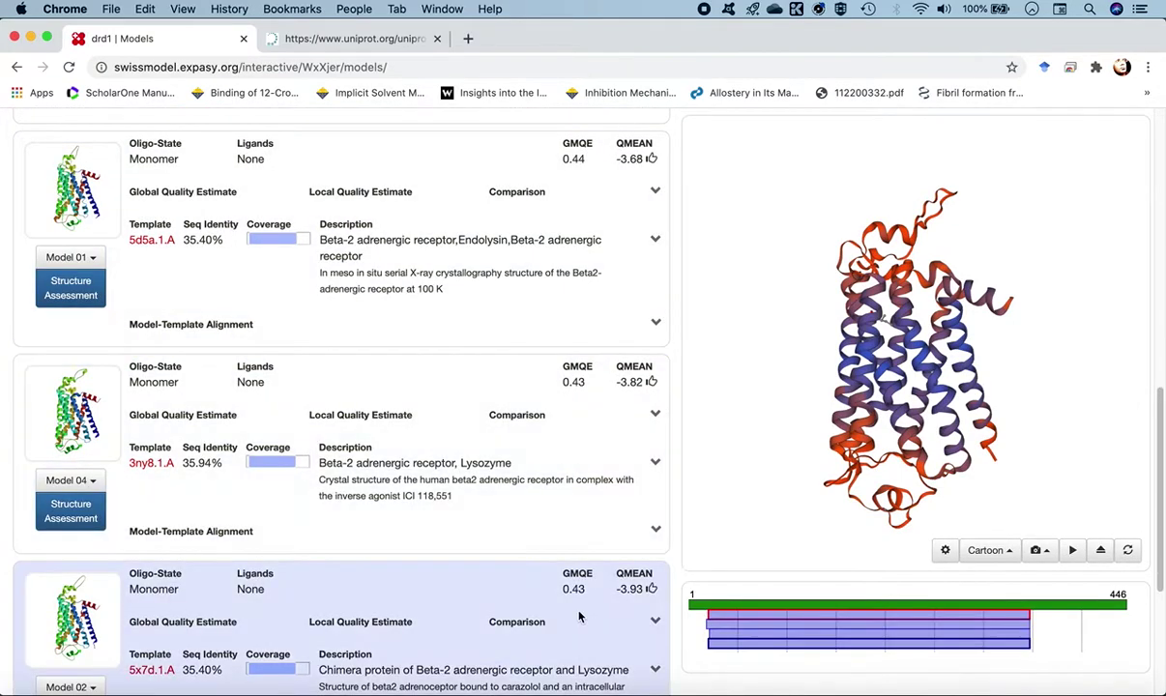
scroll(580, 616, "down", 1)
scroll(578, 613, "up", 5)
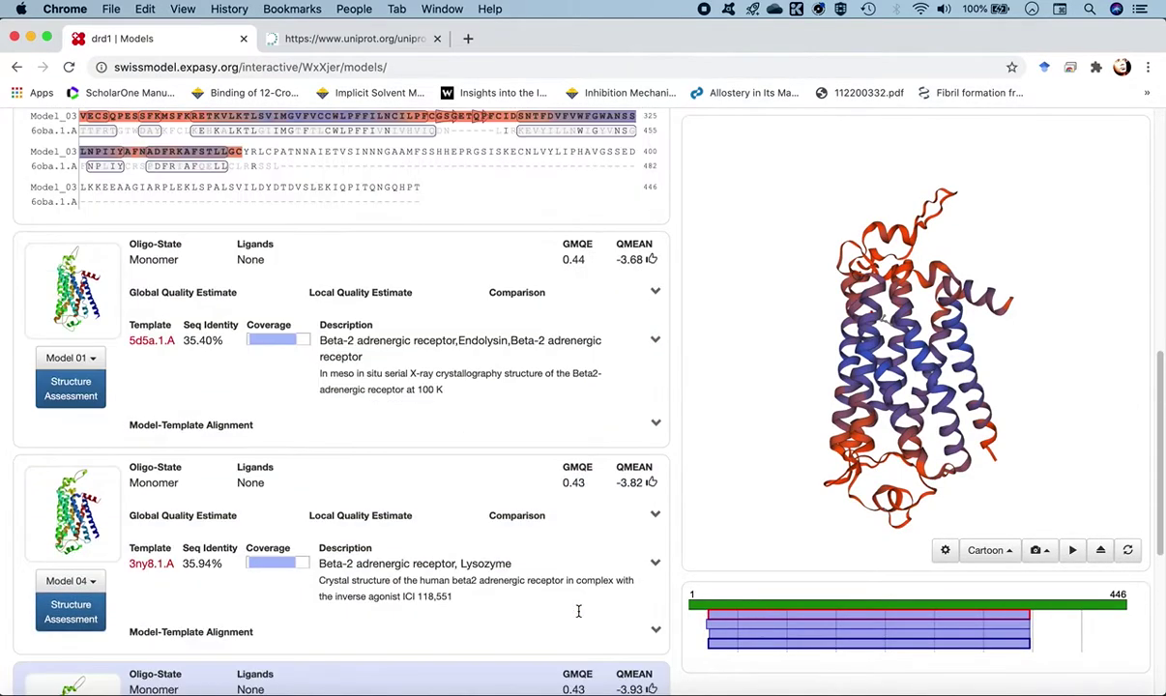
scroll(577, 611, "up", 10)
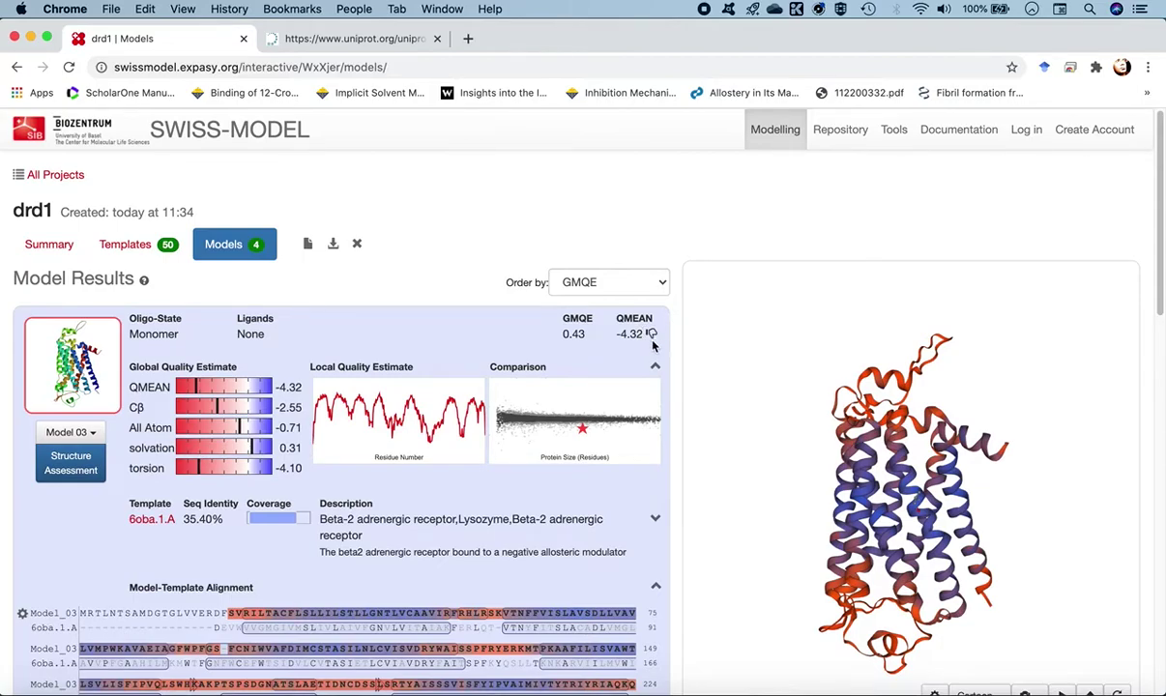
- Compare the GMQE and QMEAN scores, sequence identity and template descriptions across the four built models
scroll(493, 467, "down", 4)
scroll(493, 467, "down", 3)
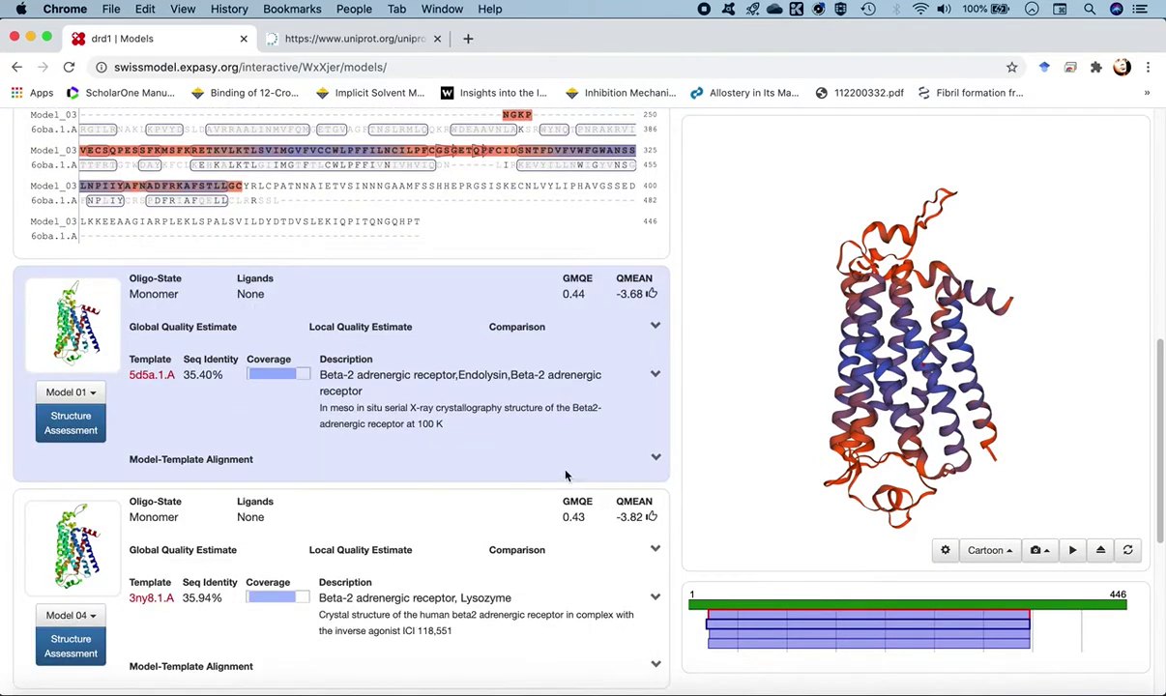
scroll(566, 476, "down", 3)
scroll(540, 489, "down", 1)
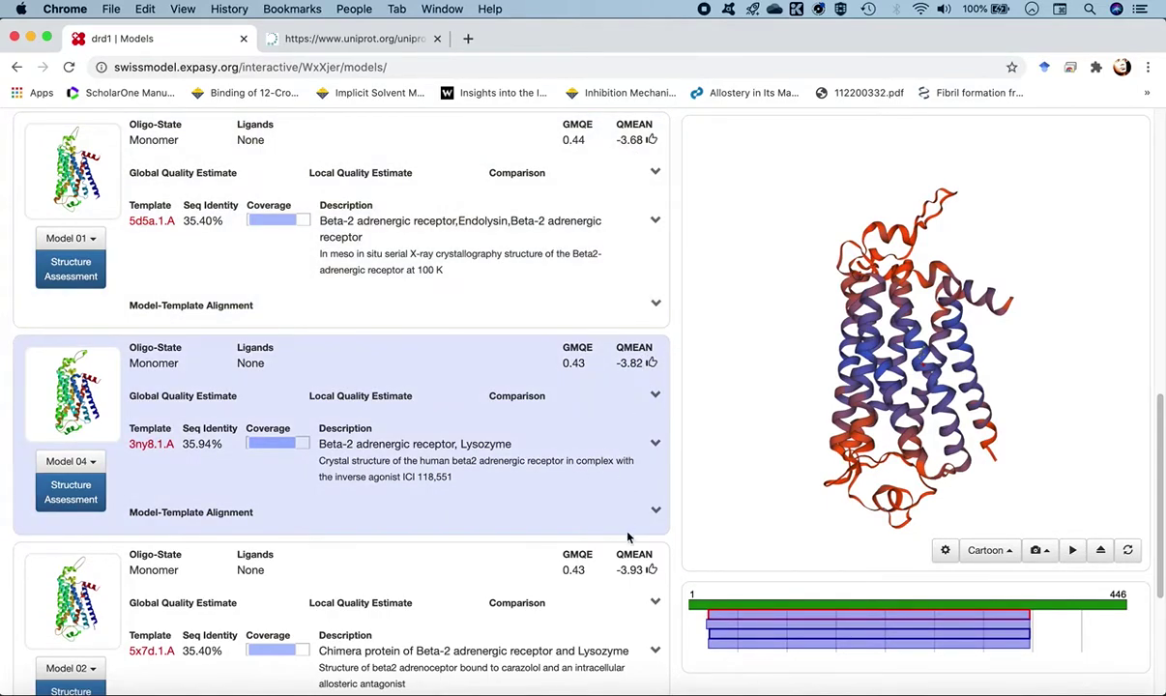
scroll(523, 546, "down", 1)
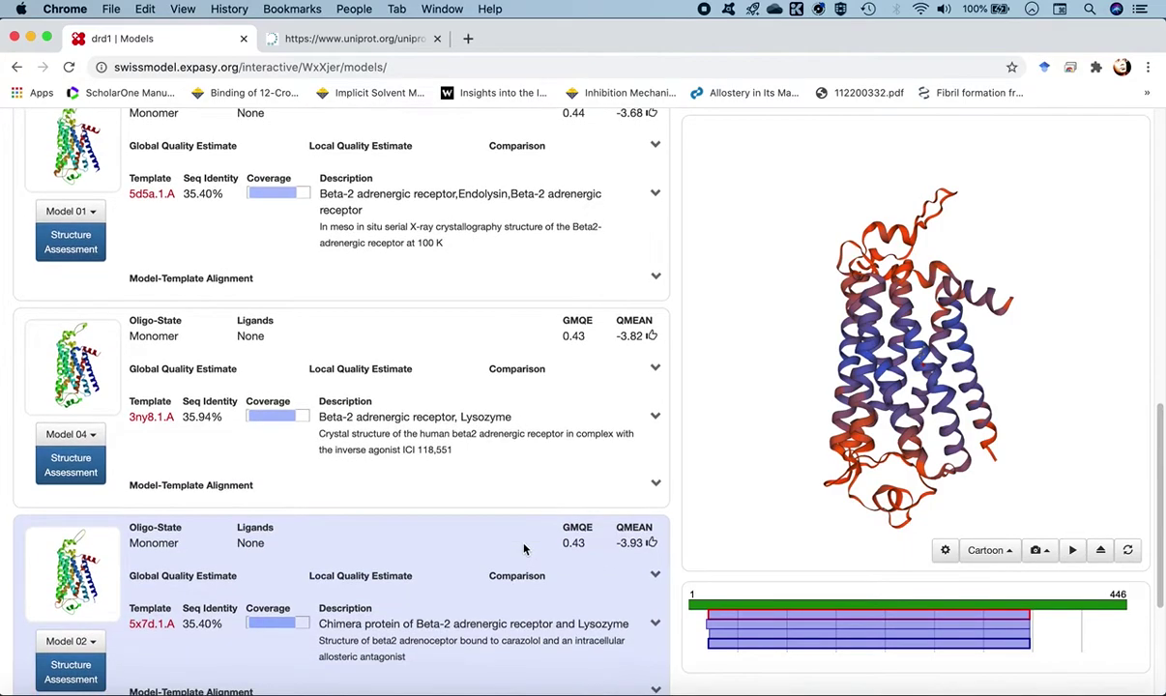
scroll(523, 548, "down", 1)
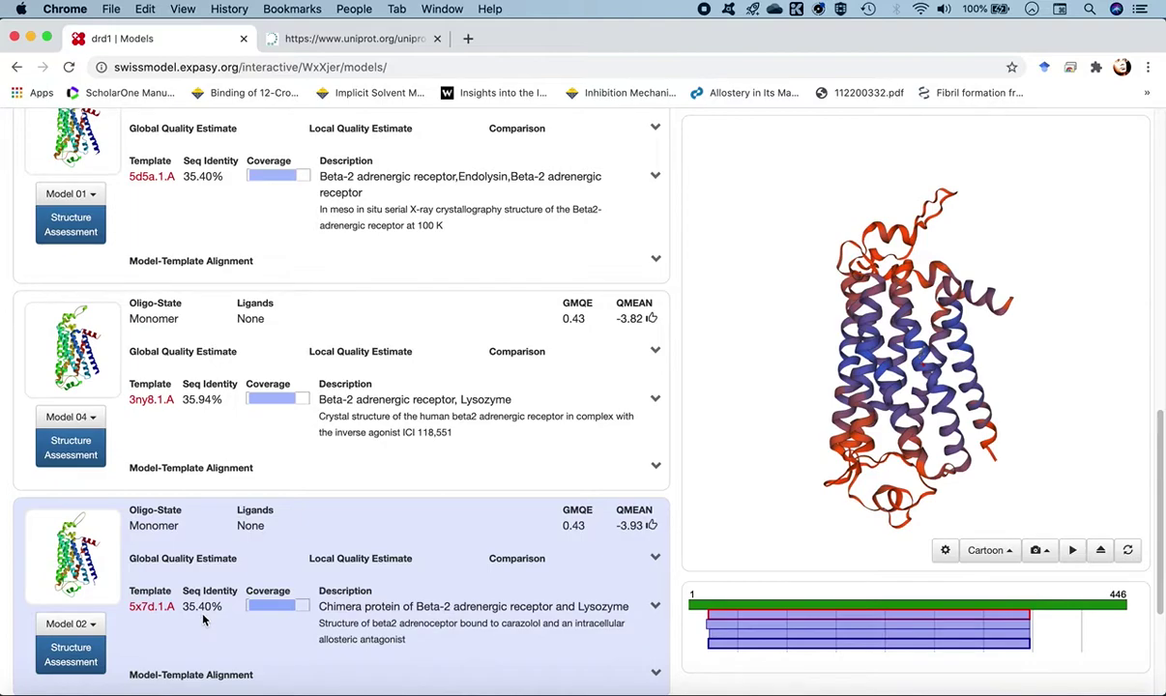
scroll(206, 620, "down", 1)
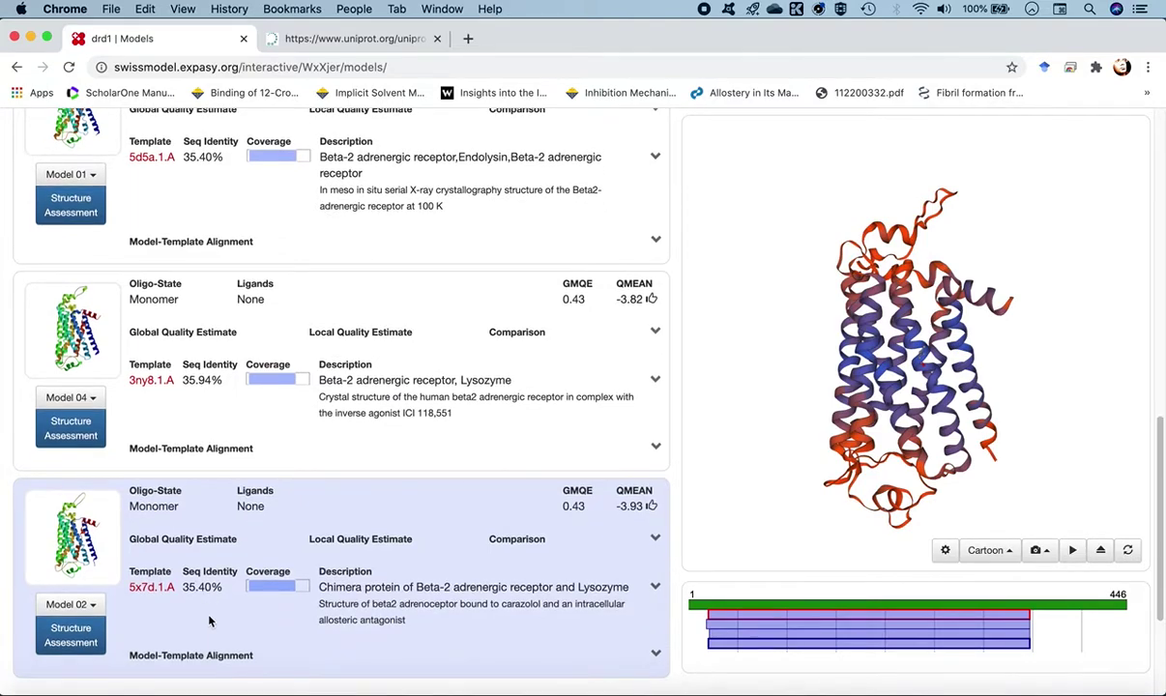
scroll(209, 621, "up", 5)
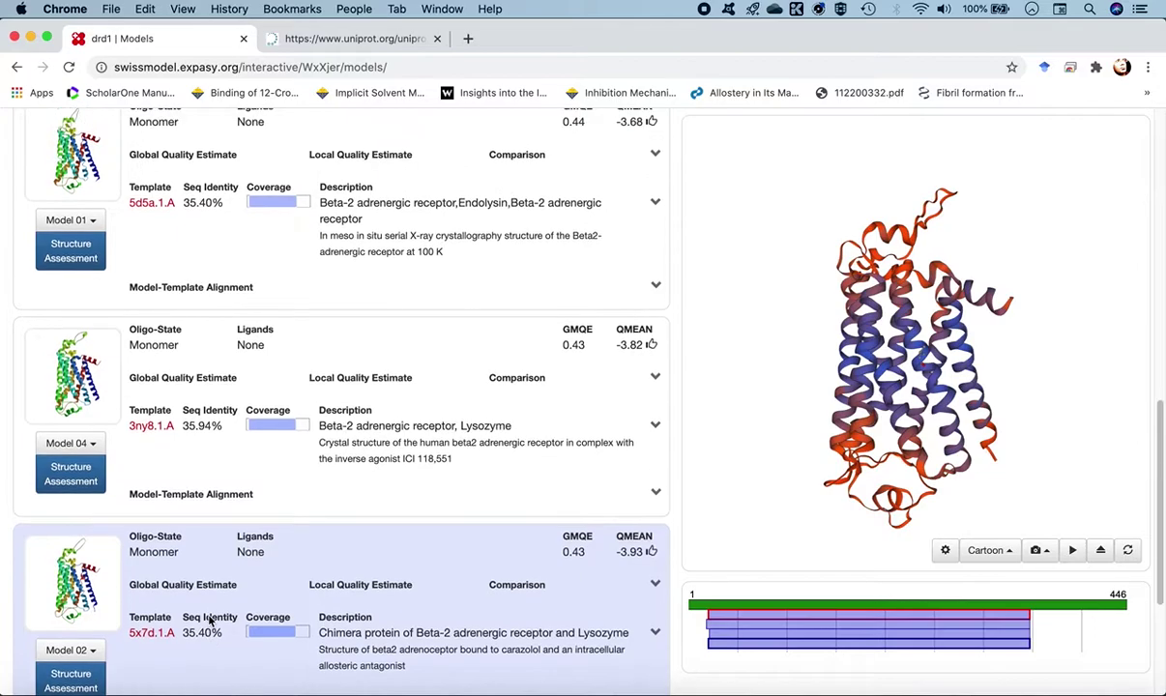
scroll(209, 621, "up", 20)
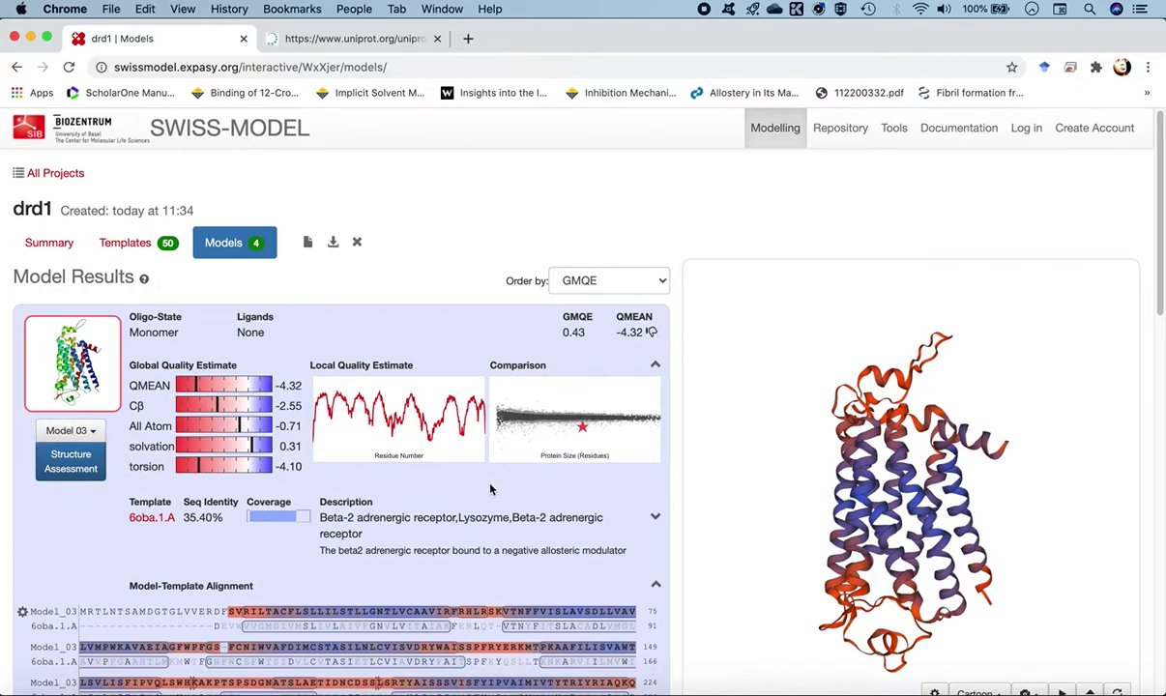
- Expand the quality estimates of Model 01, built on 5d5a.1.A, and inspect its enlarged comparison plot against non-redundant PDB structures
scroll(542, 517, "down", 8)
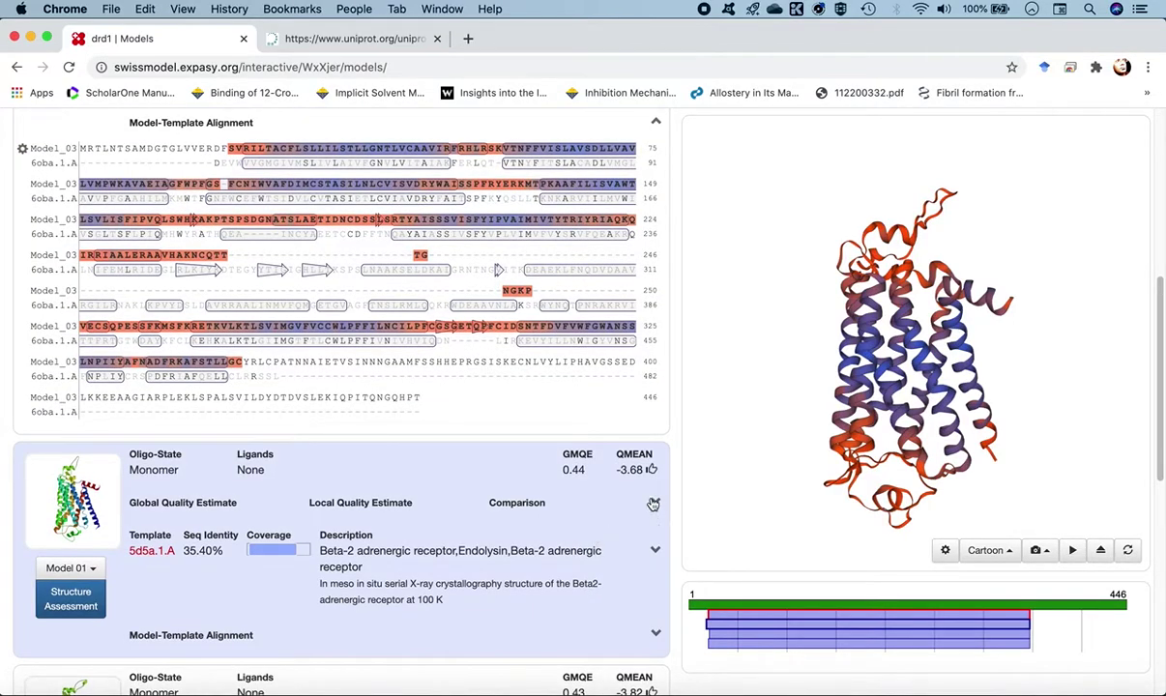
left_click(654, 504)
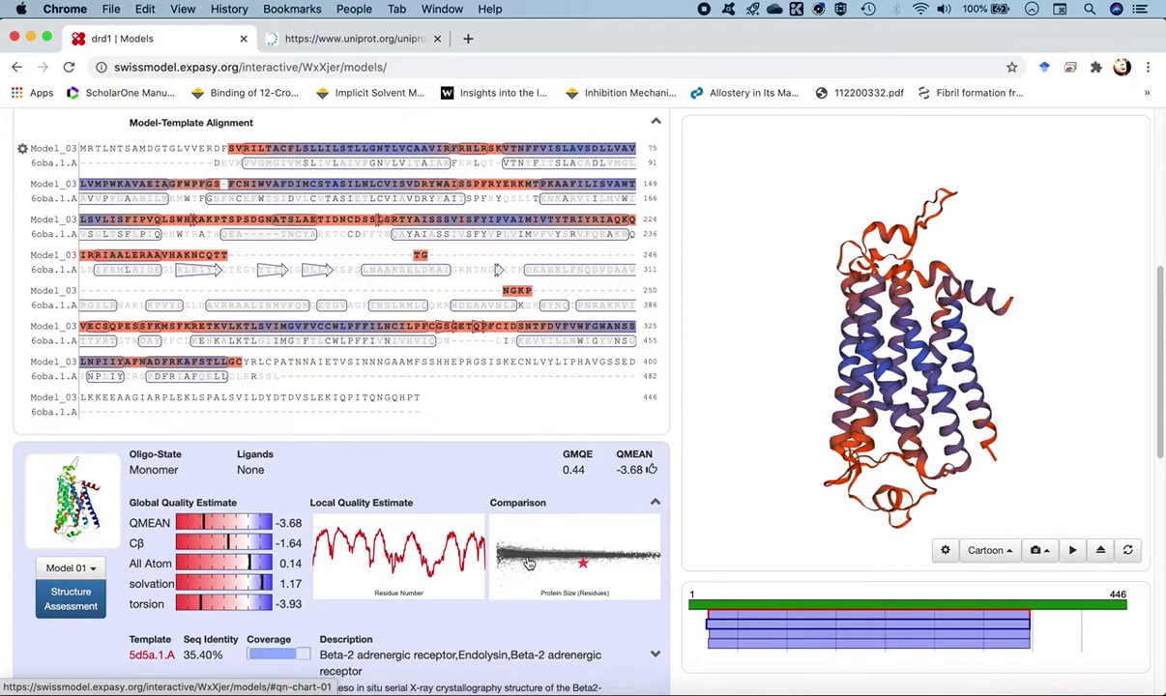
left_click(578, 546)
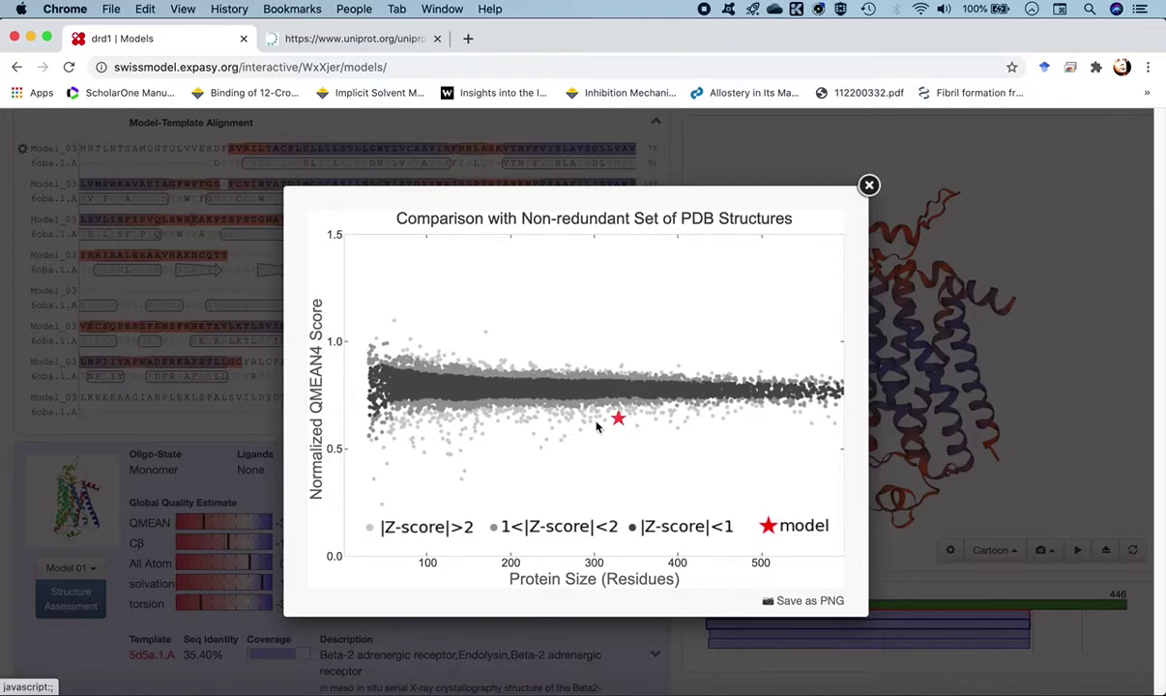
left_click(868, 186)
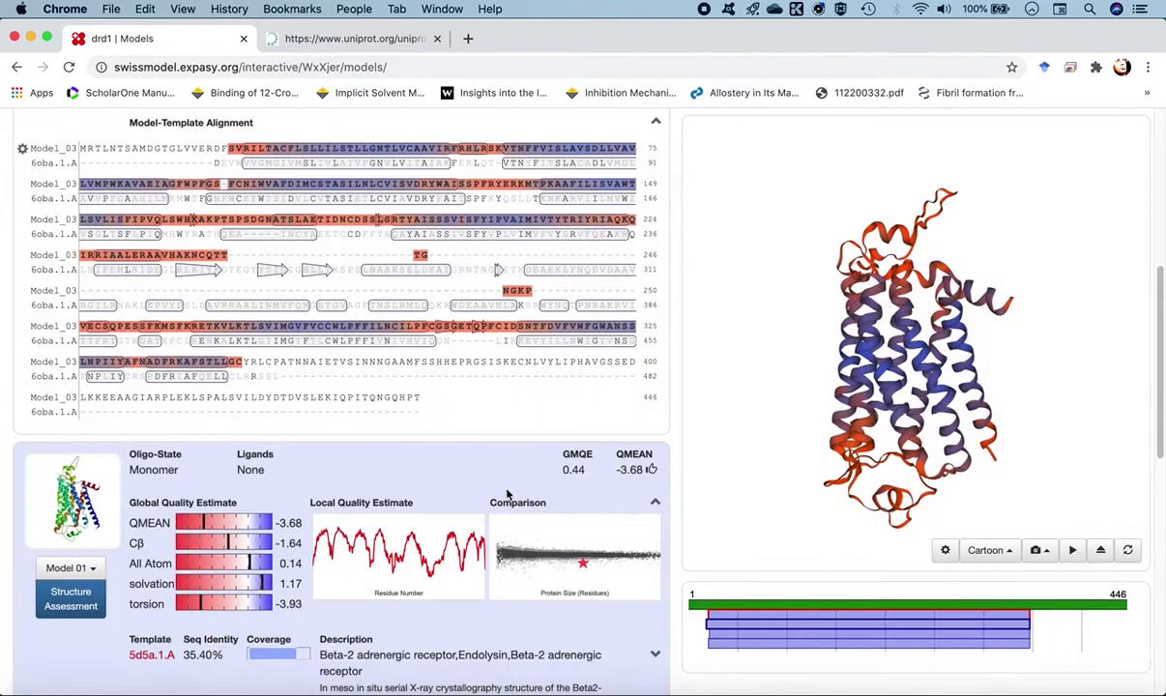
- Expand the quality estimates of Model 04, built on 3ny8.1.A, and inspect its enlarged comparison plot
scroll(508, 495, "down", 5)
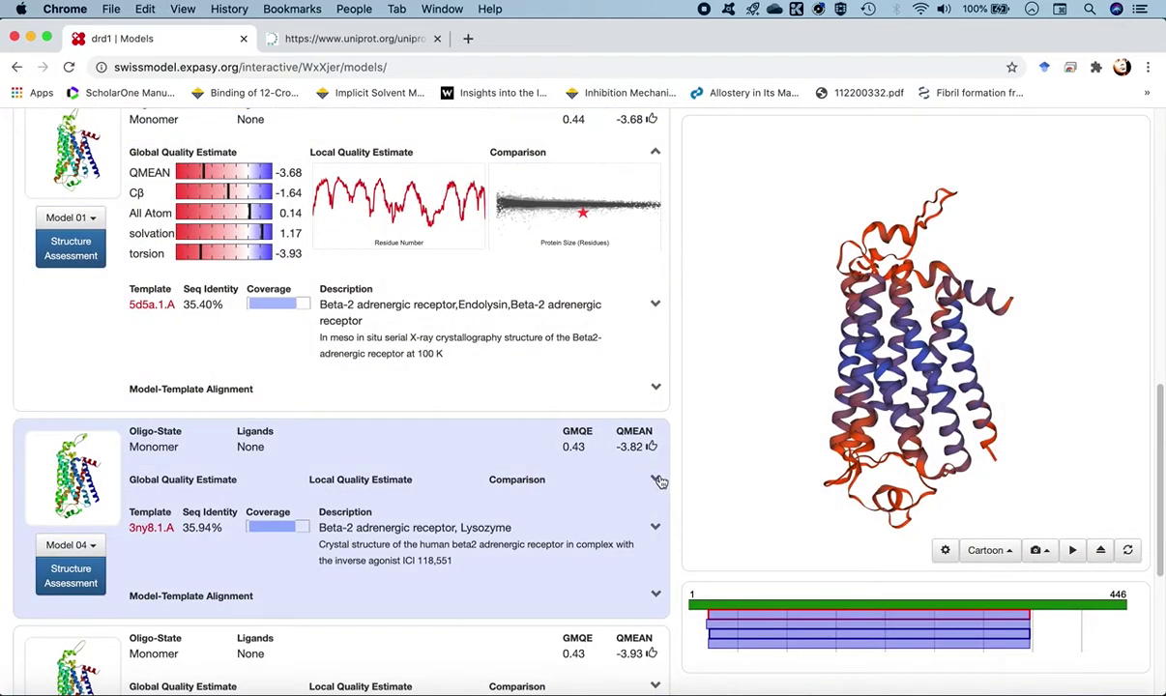
left_click(656, 481)
scroll(541, 454, "down", 3)
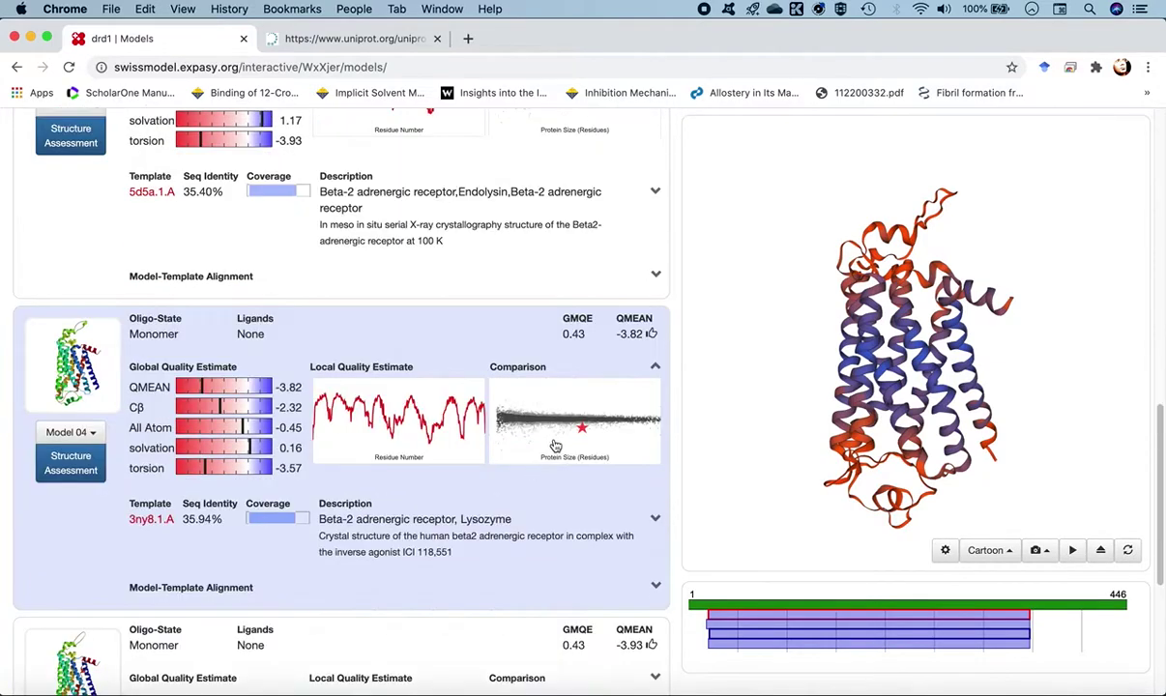
left_click(557, 436)
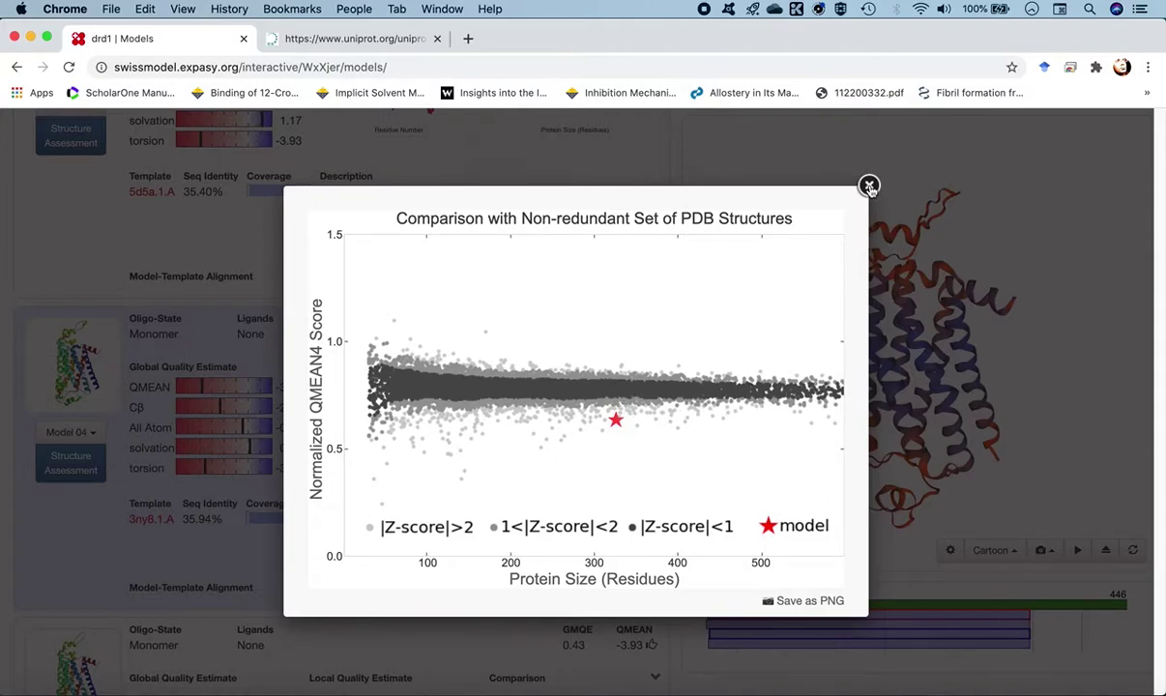
left_click(821, 181)
- Expand the quality estimates of Model 02, built on 5x7d.1.A, and inspect its enlarged comparison plot
scroll(604, 487, "down", 3)
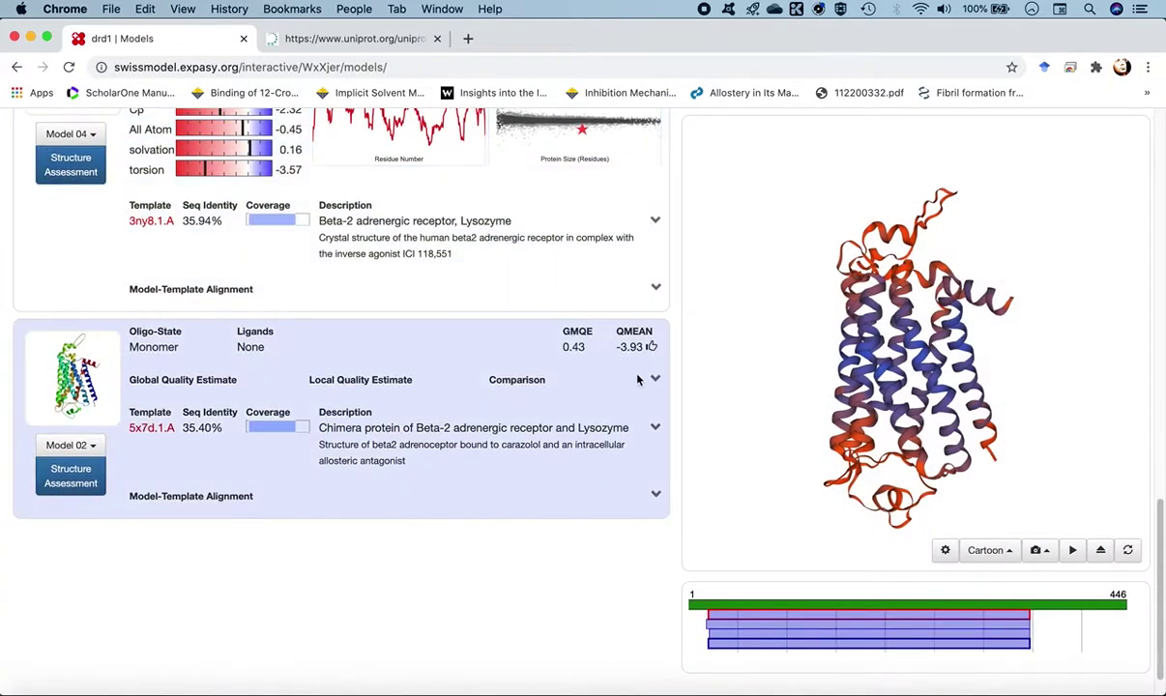
left_click(653, 381)
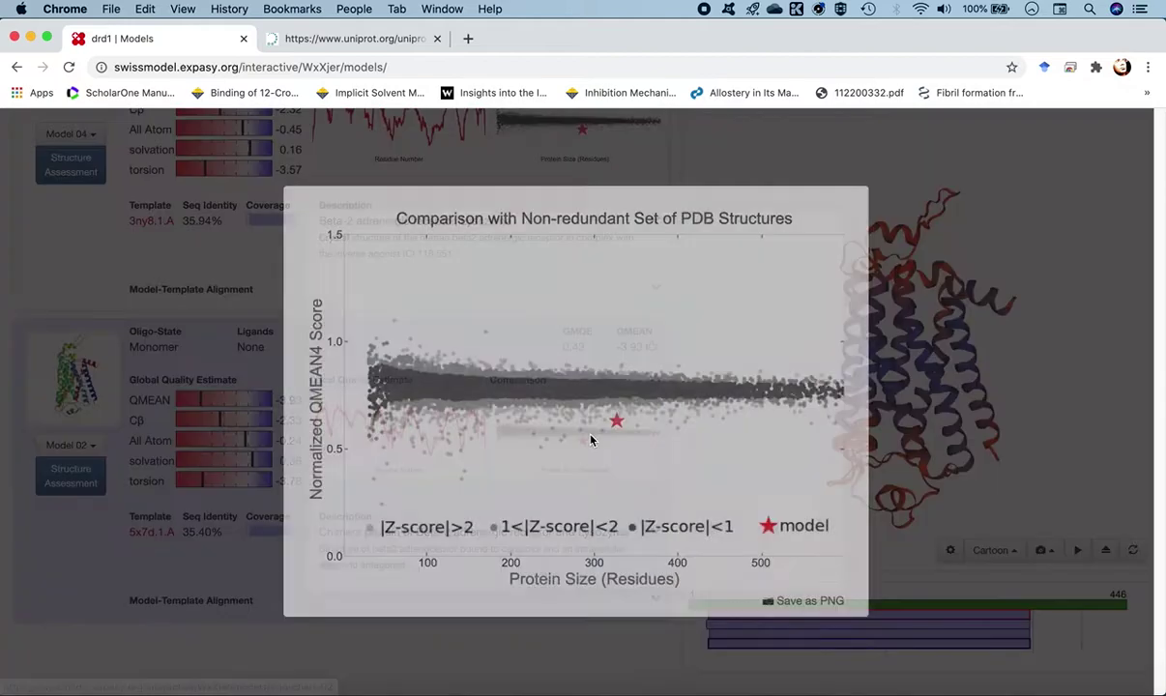
left_click(557, 415)
left_click(868, 185)
- Compare the expanded global and local quality estimates and QMEAN scores of all four models to find the best one
scroll(573, 442, "up", 10)
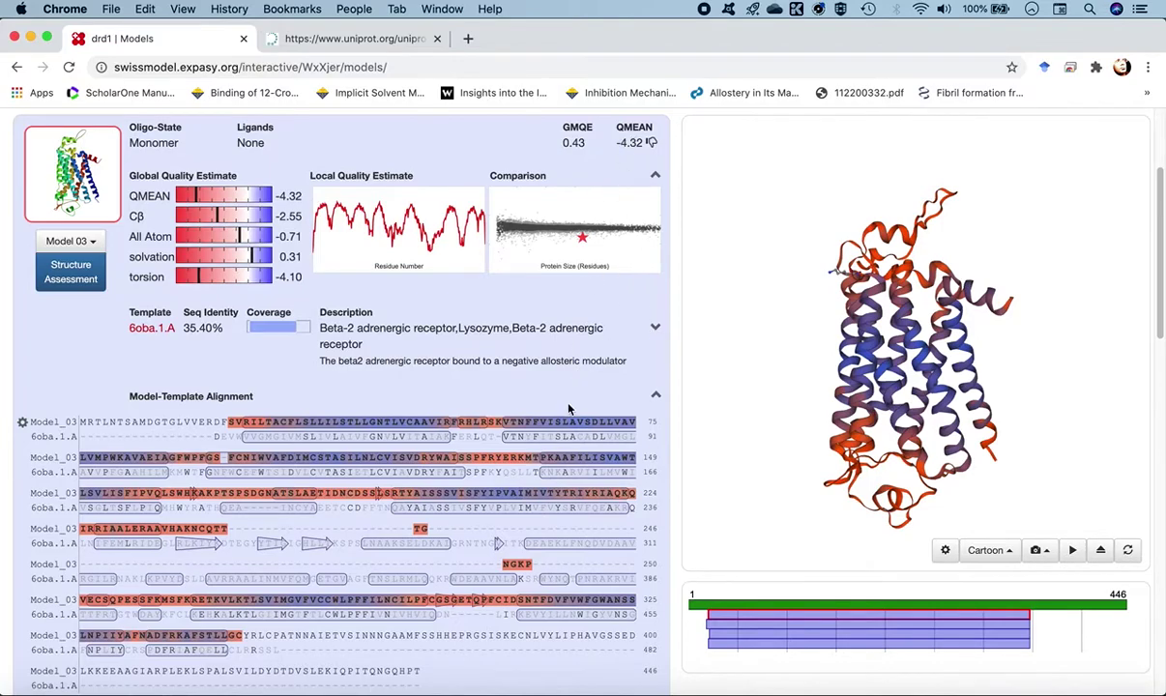
scroll(569, 409, "down", 5)
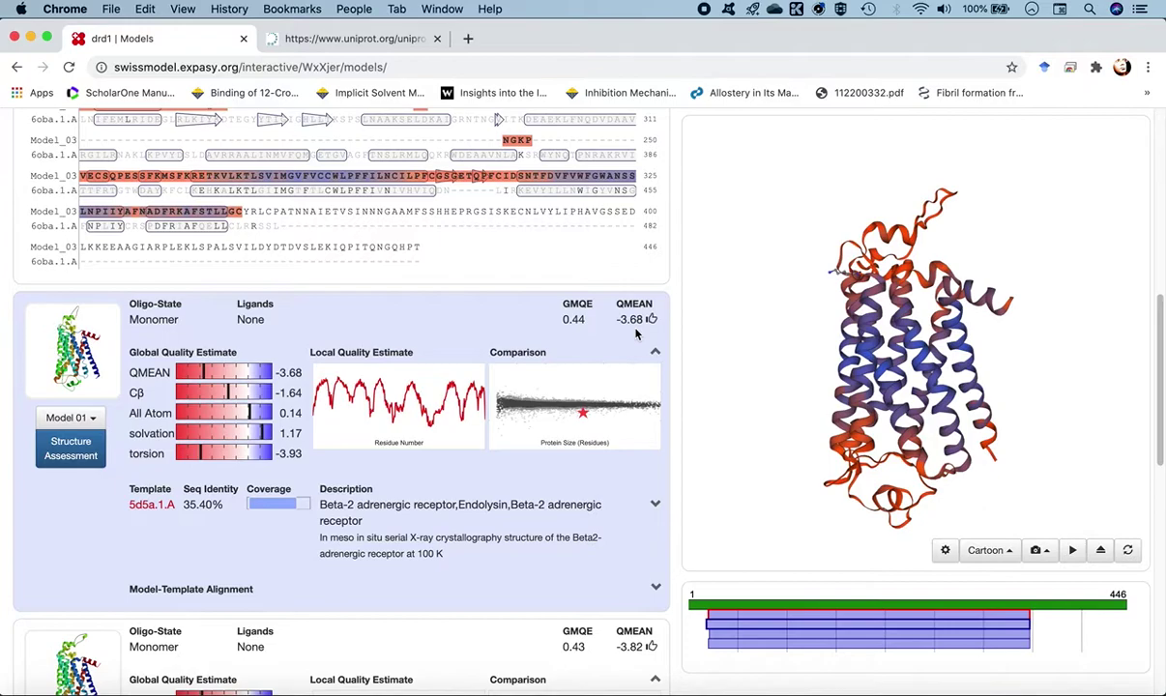
scroll(589, 411, "down", 2)
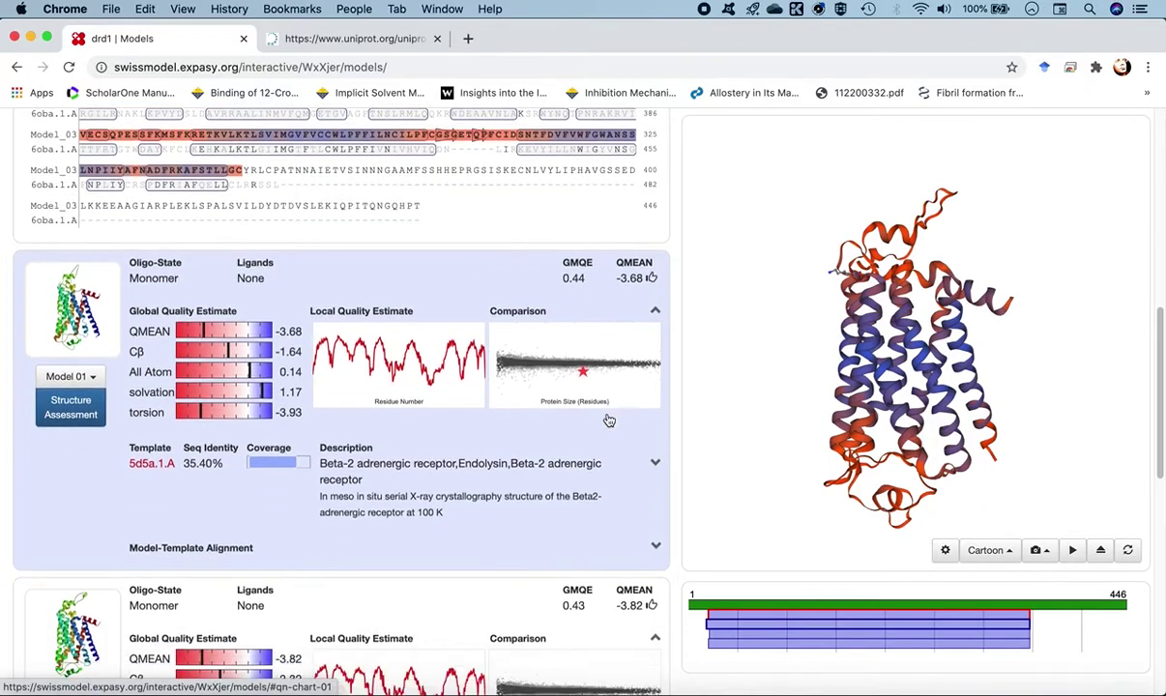
scroll(608, 419, "down", 3)
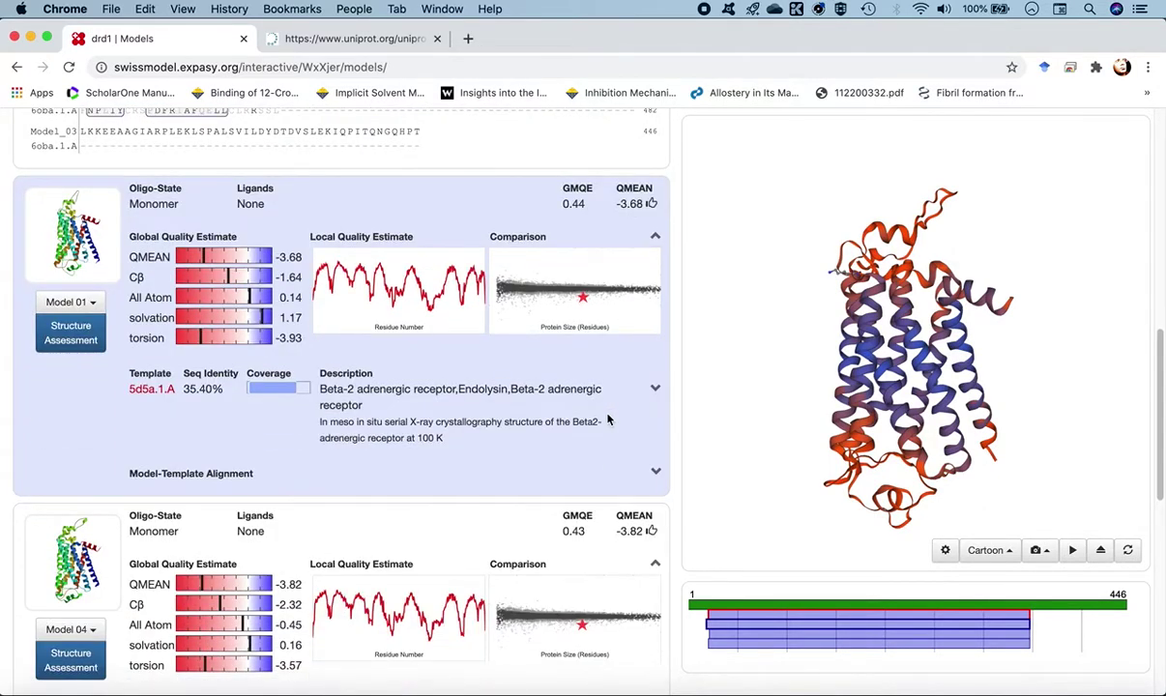
scroll(608, 419, "down", 1)
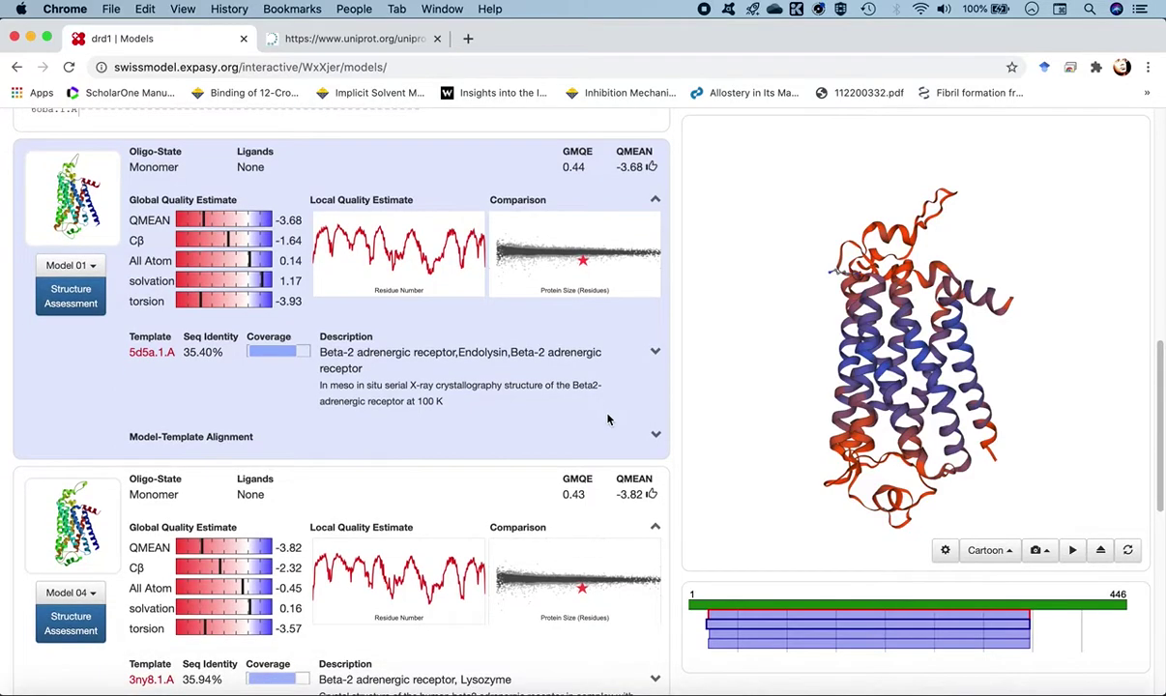
scroll(608, 419, "down", 1)
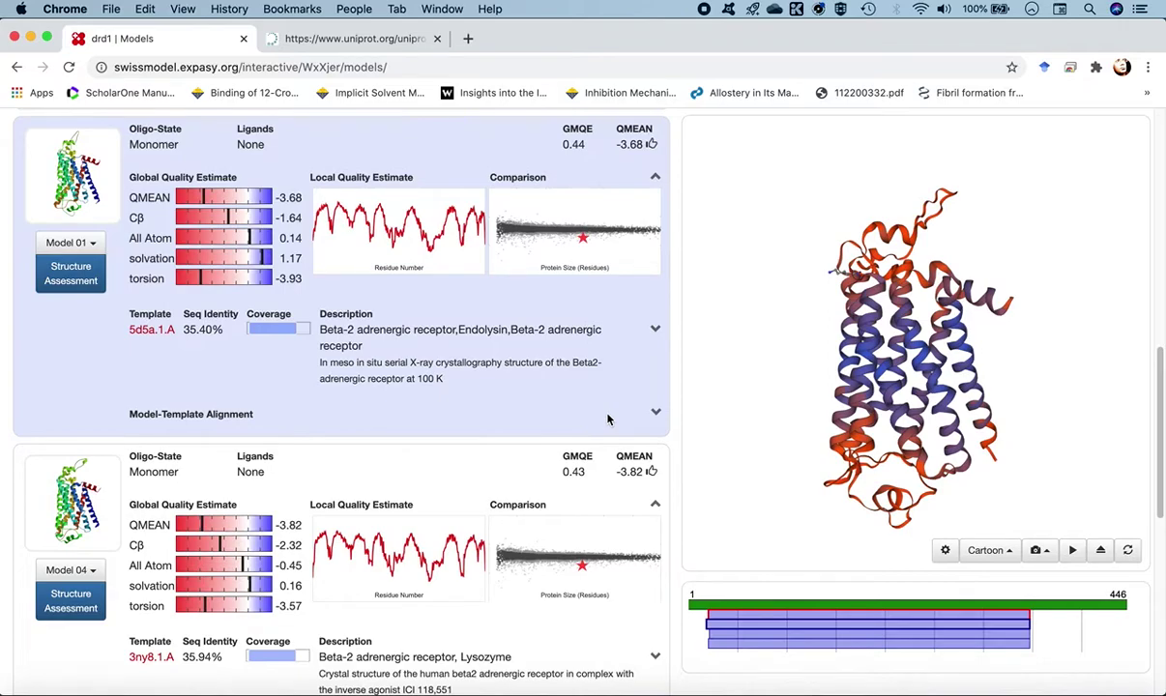
scroll(587, 437, "down", 5)
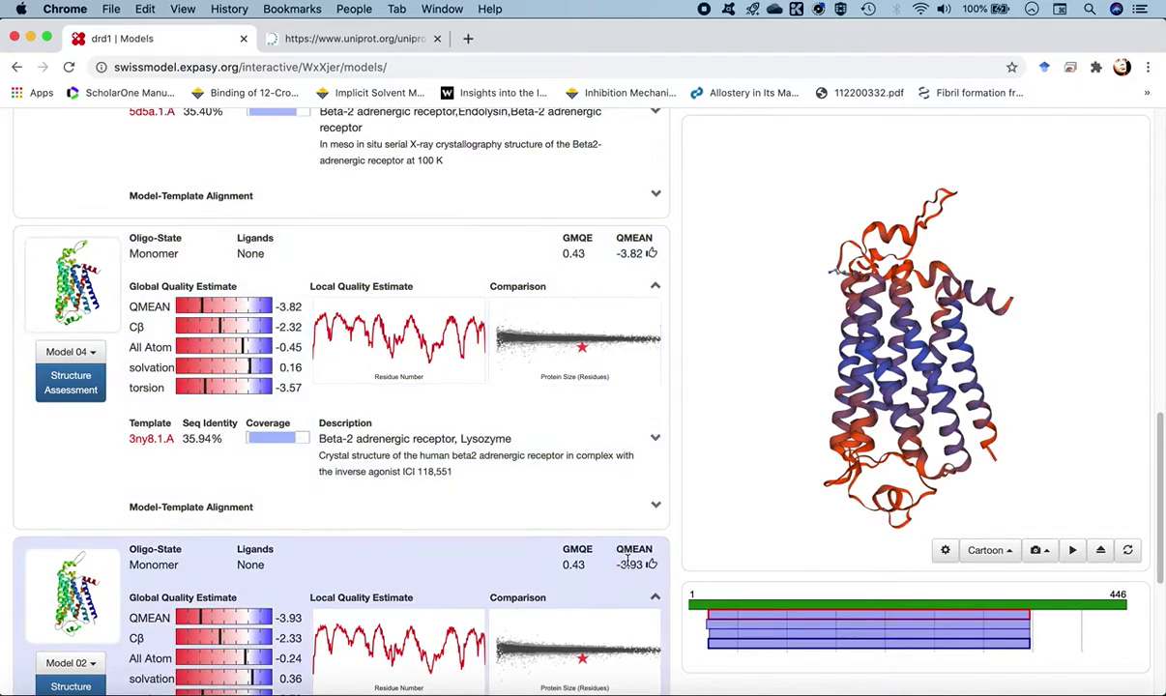
- Expand the model-template alignment of Model 01 and examine how its sequence aligns with 5d5a.1.A
scroll(612, 425, "up", 8)
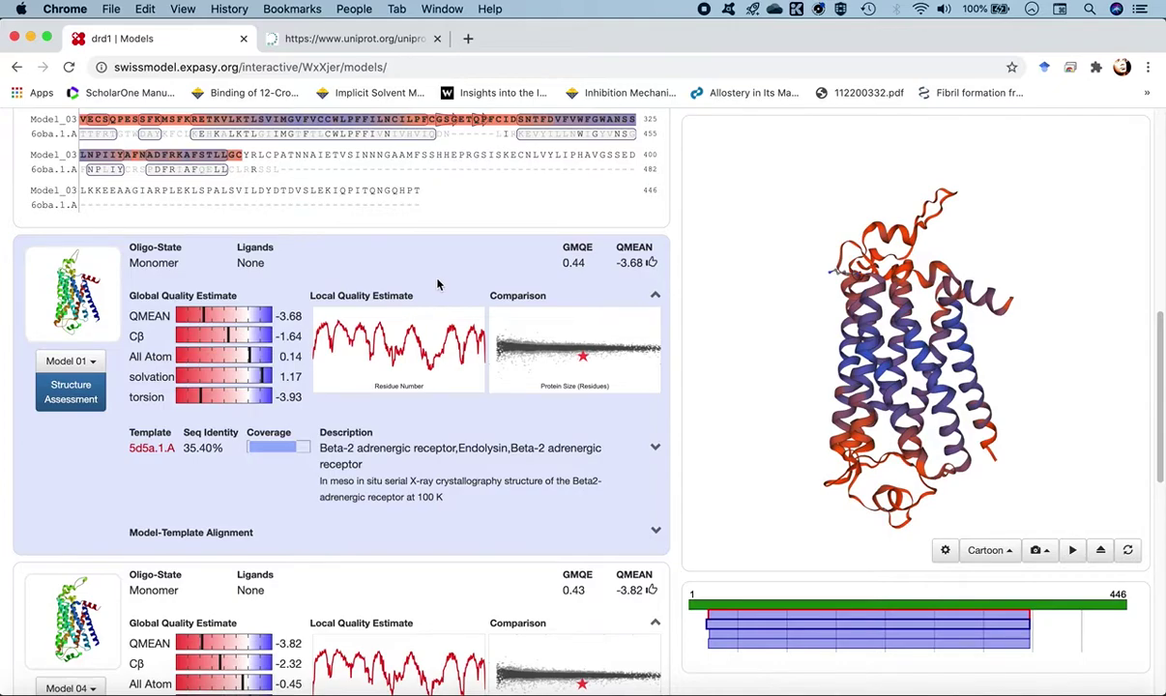
left_click(397, 531)
scroll(396, 551, "down", 2)
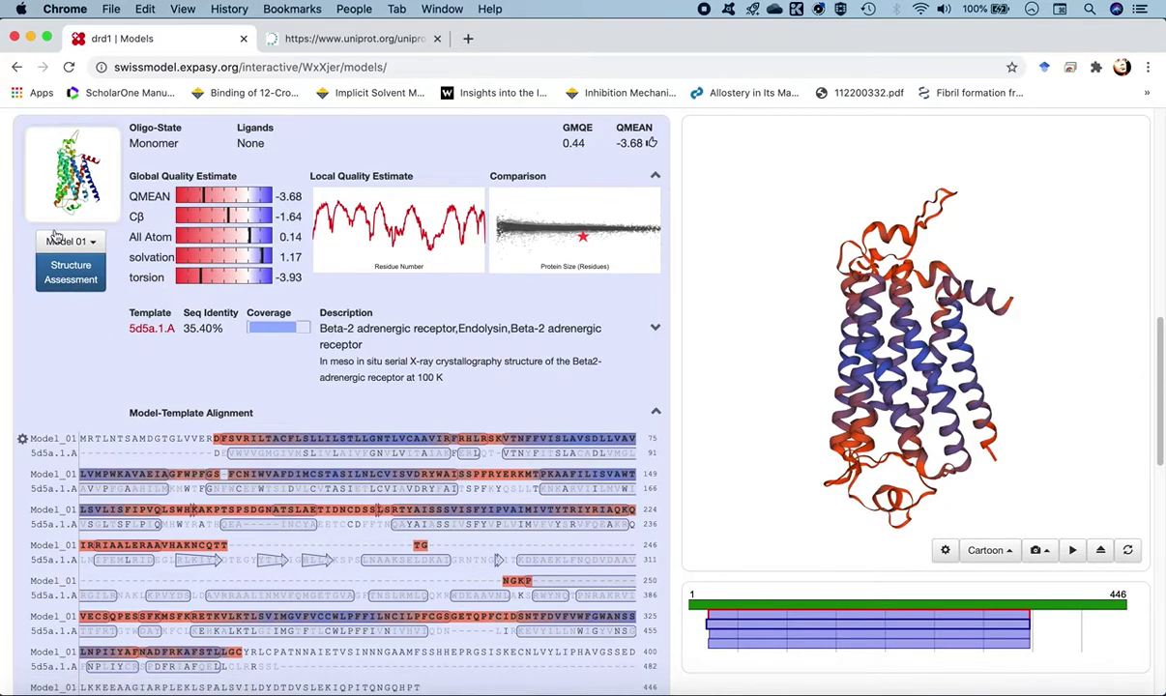
scroll(232, 423, "up", 3)
scroll(232, 423, "up", 3)
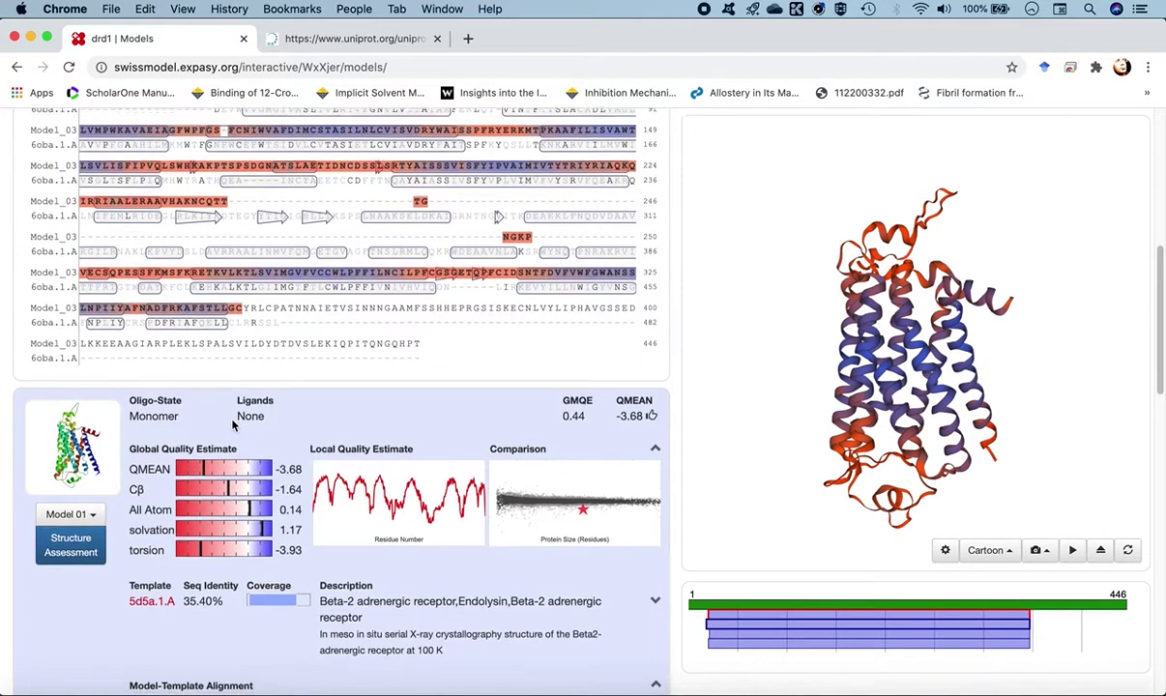
- Open the structure assessment of Model 01 and examine its Ramachandran plot and 3D structure
scroll(225, 402, "down", 4)
left_click(66, 384)
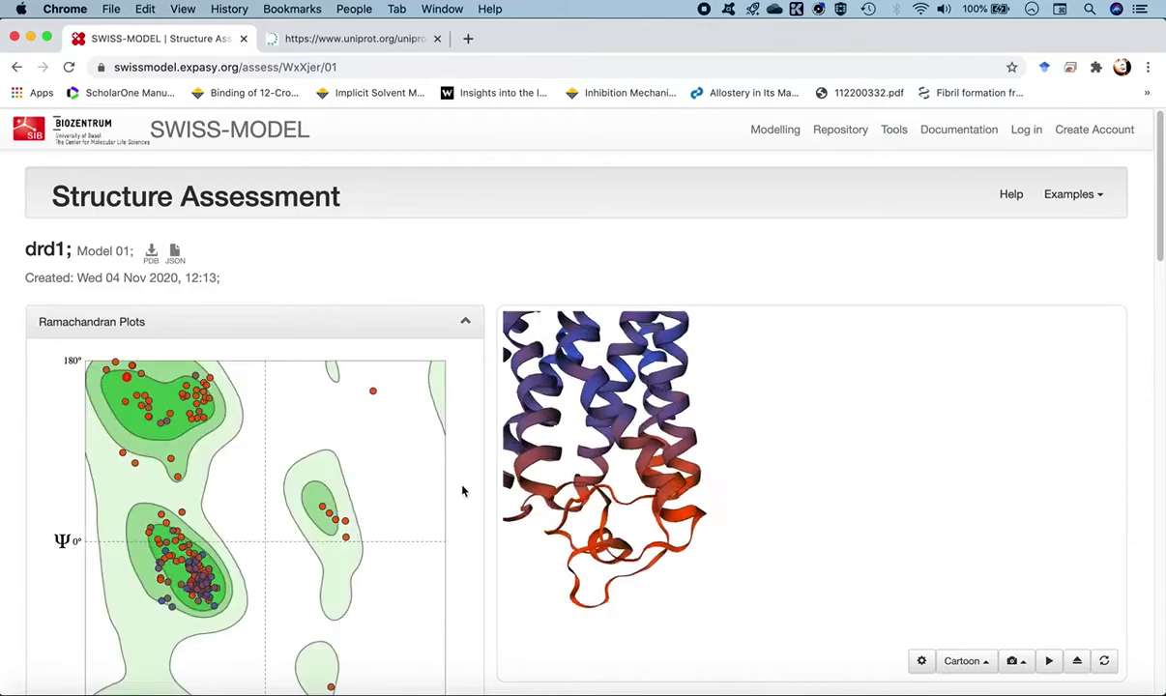
scroll(477, 521, "down", 5)
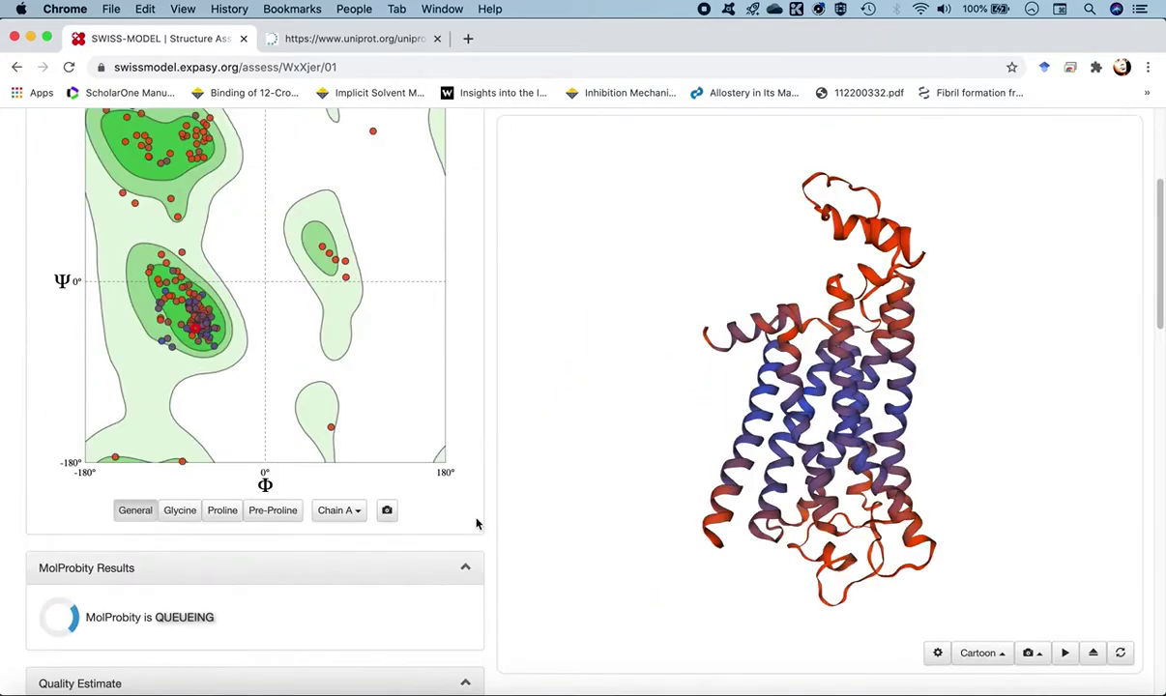
scroll(475, 524, "up", 3)
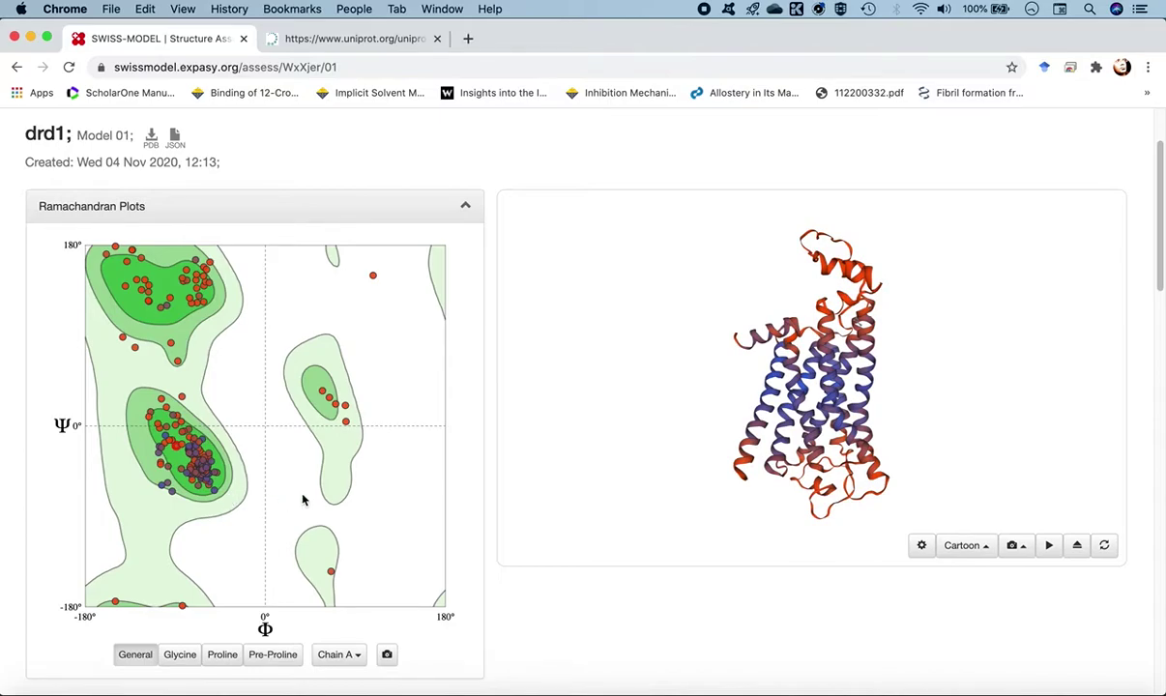
key("super+r")
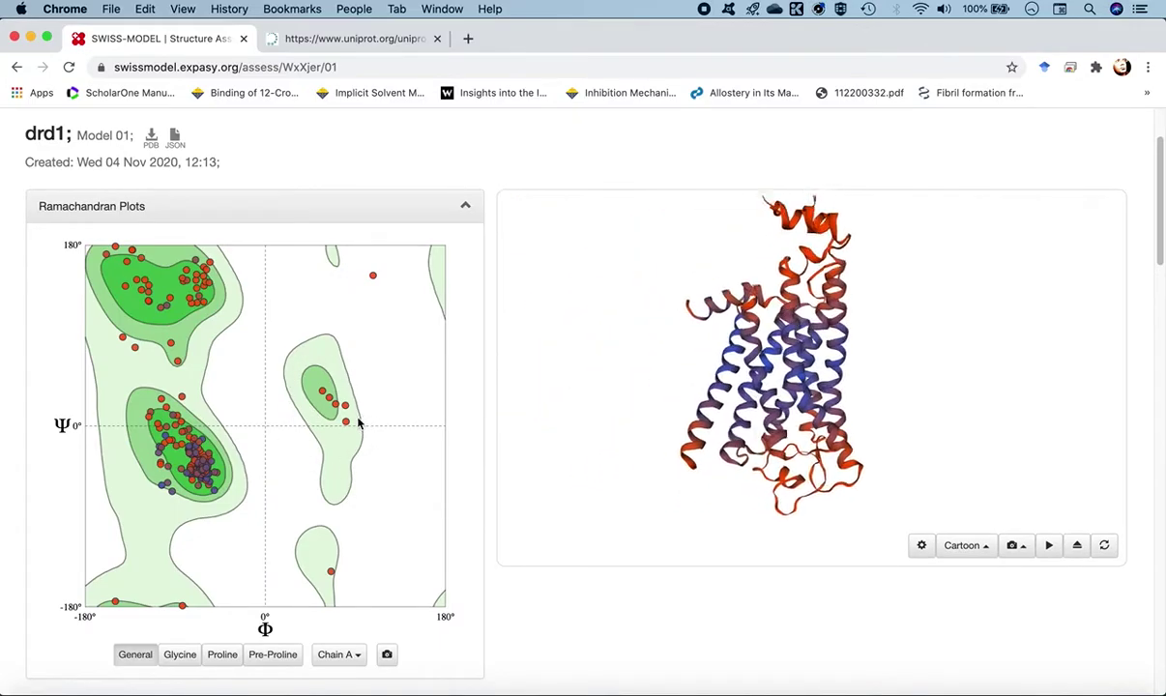
left_click(181, 444)
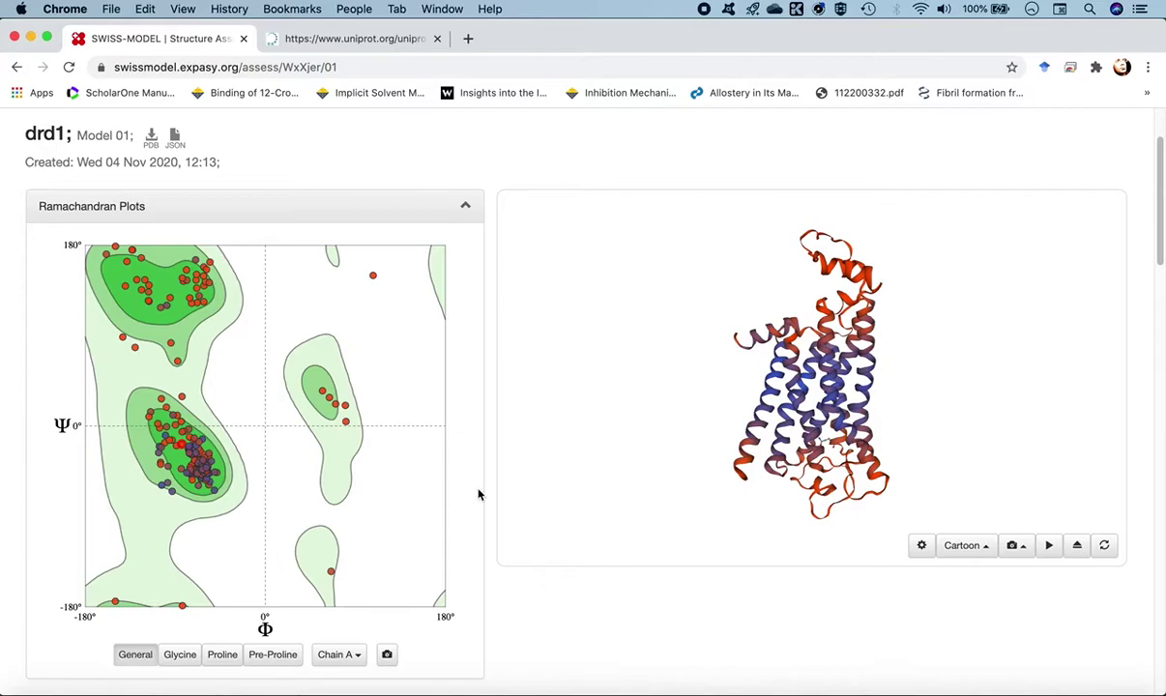
scroll(476, 495, "down", 2)
scroll(241, 343, "up", 5)
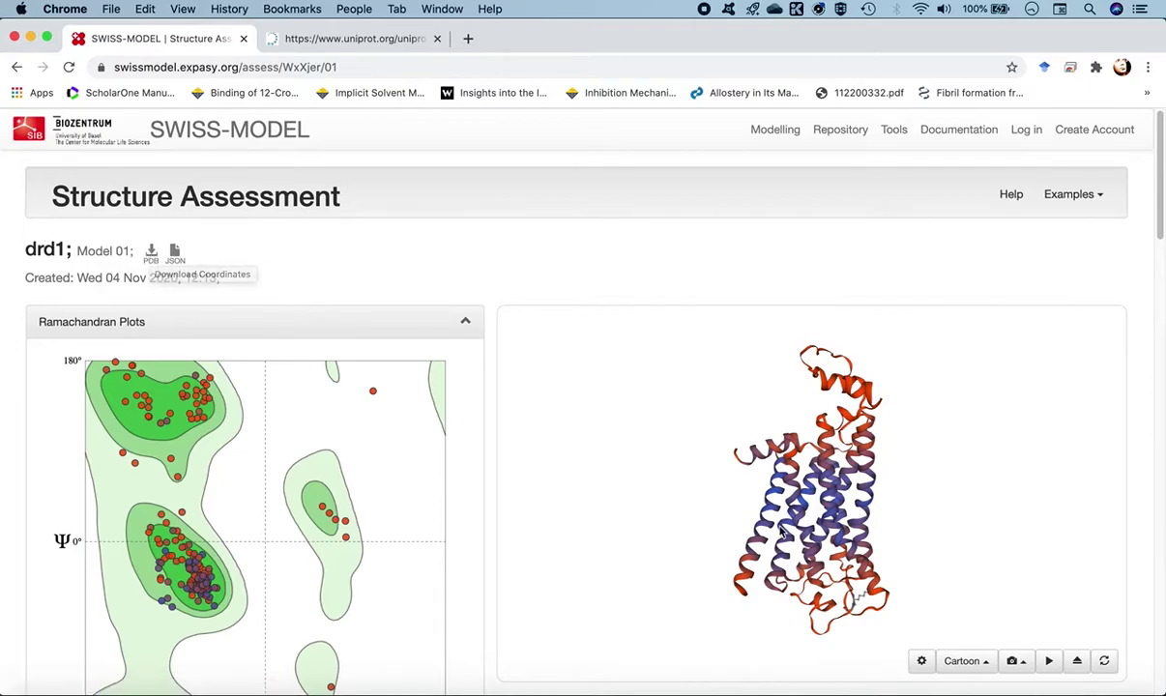
left_click_drag(785, 469, 781, 530)
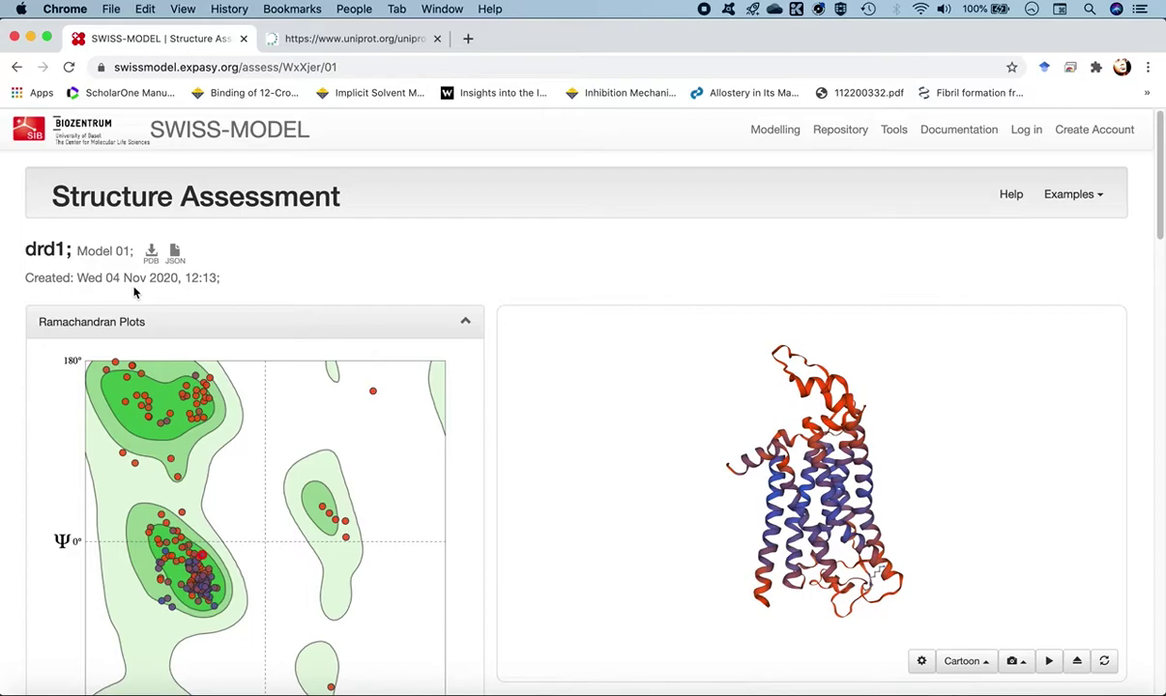
- Download the Model 01 coordinates as a PDB file named model01_drd1.pdb into the Workspace_2 folder
left_click(151, 253)
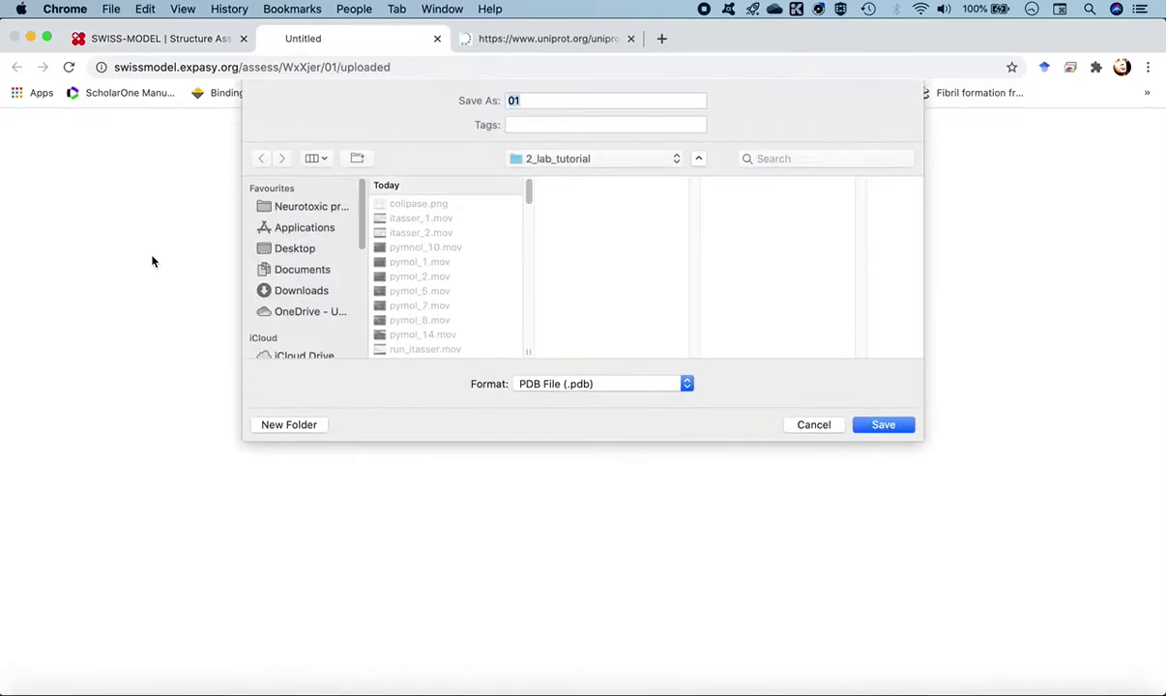
left_click(585, 161)
left_click(585, 177)
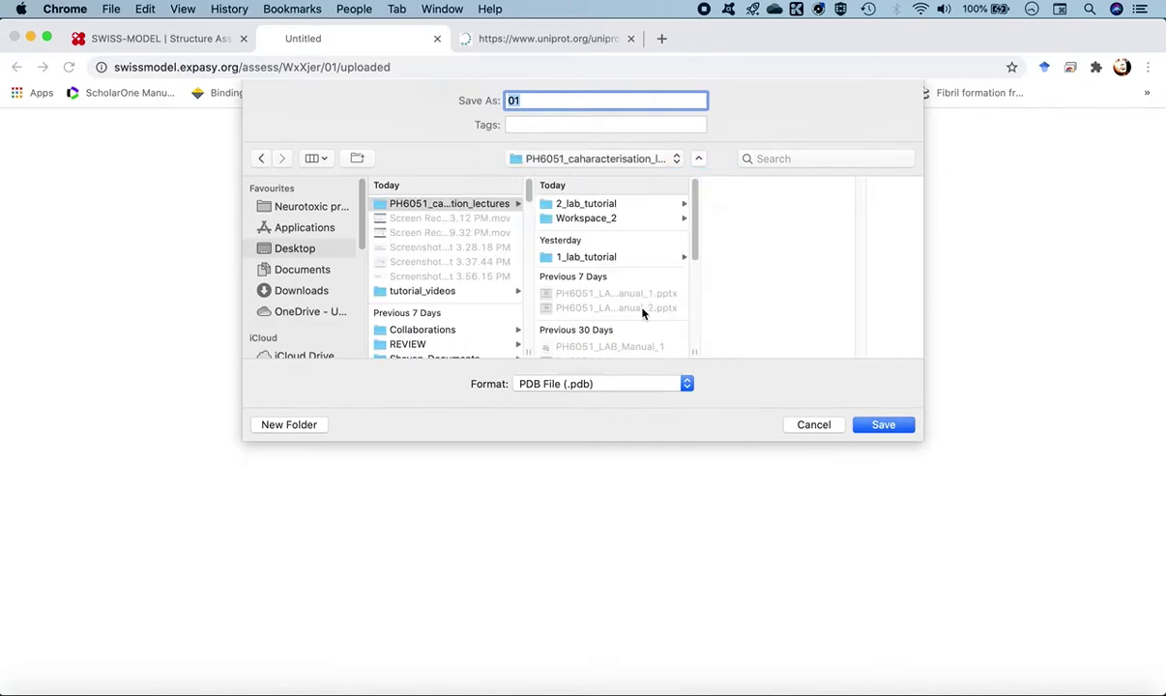
left_click(592, 220)
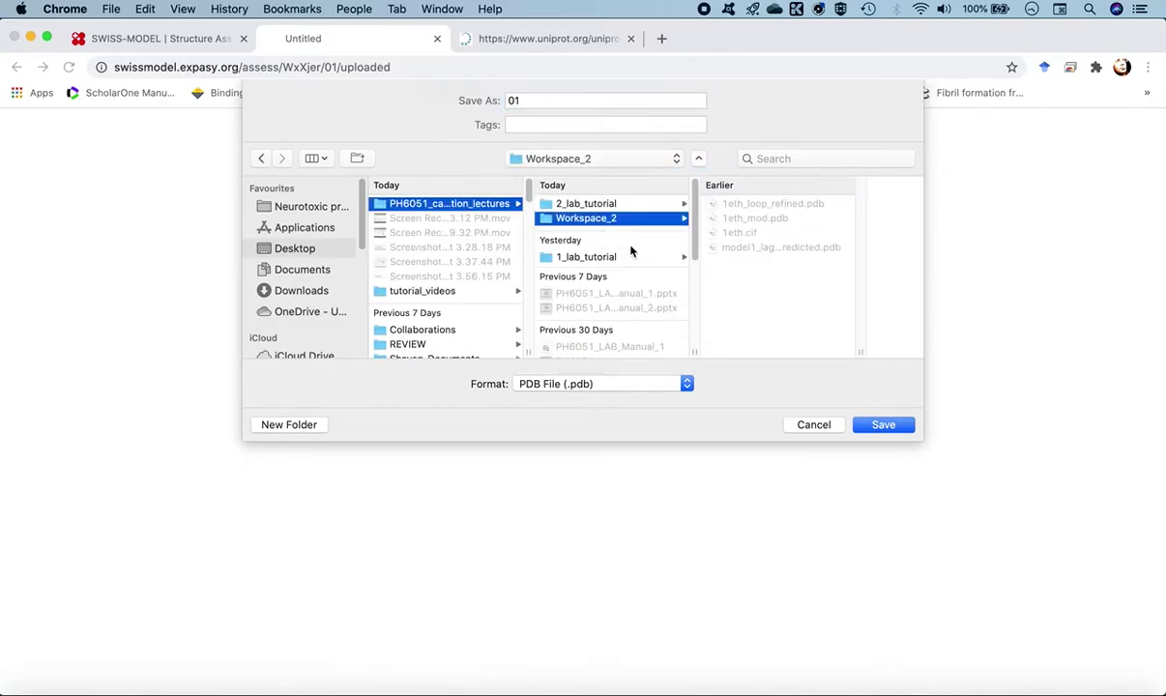
left_click(549, 103)
type("model")
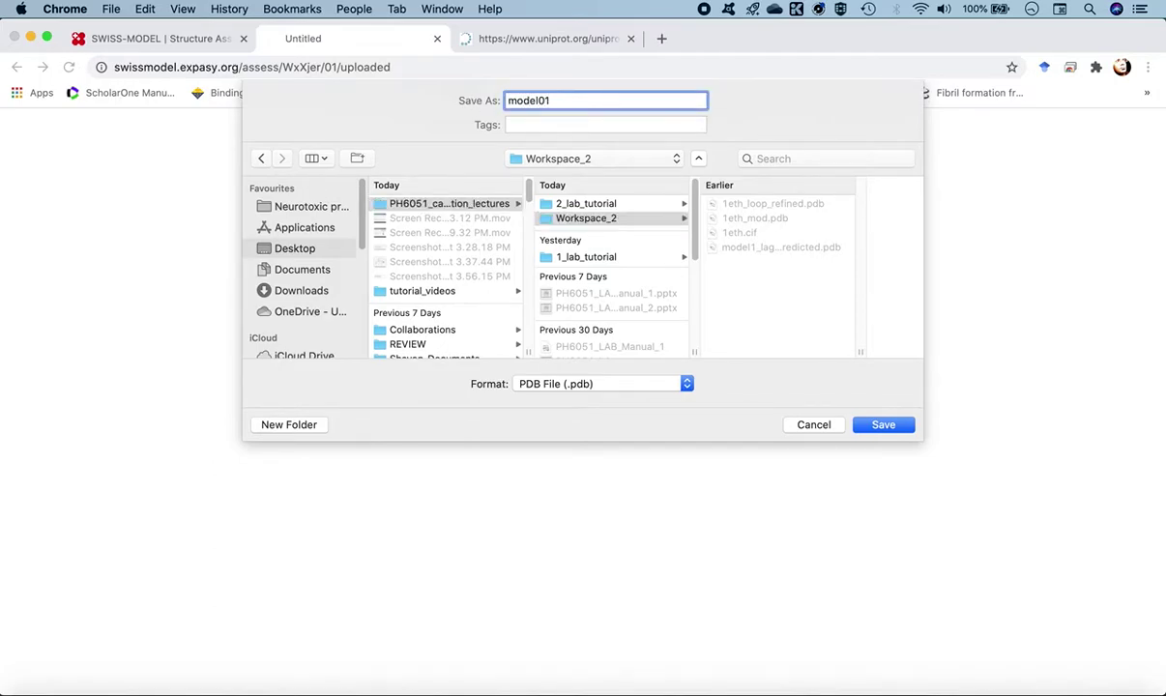
type("01_drd1.pdb")
left_click(874, 426)
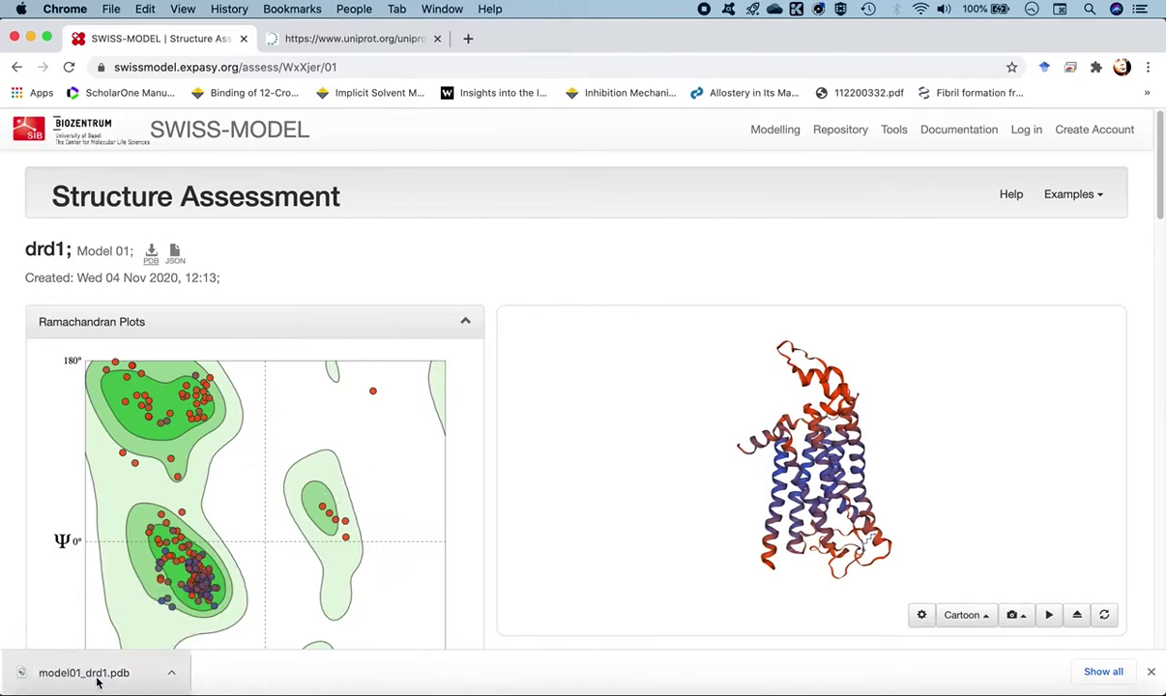
- Open the downloaded model01_drd1.pdb in UCSF Chimera and flip the receptor upside down to examine its helices and chain ends
left_click(96, 681)
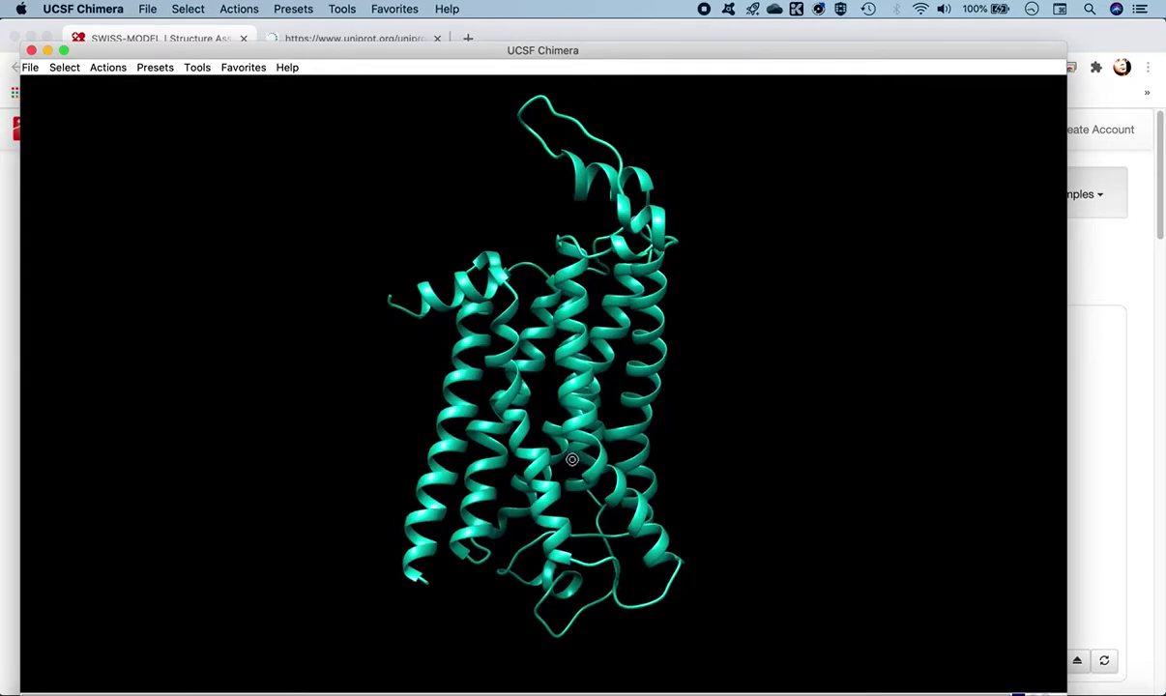
mouse_move(571, 459)
left_mouse_down()
mouse_move(523, 387)
mouse_move(651, 422)
mouse_move(559, 411)
mouse_move(529, 440)
mouse_move(558, 452)
left_mouse_up()
left_click_drag(547, 401, 682, 380)
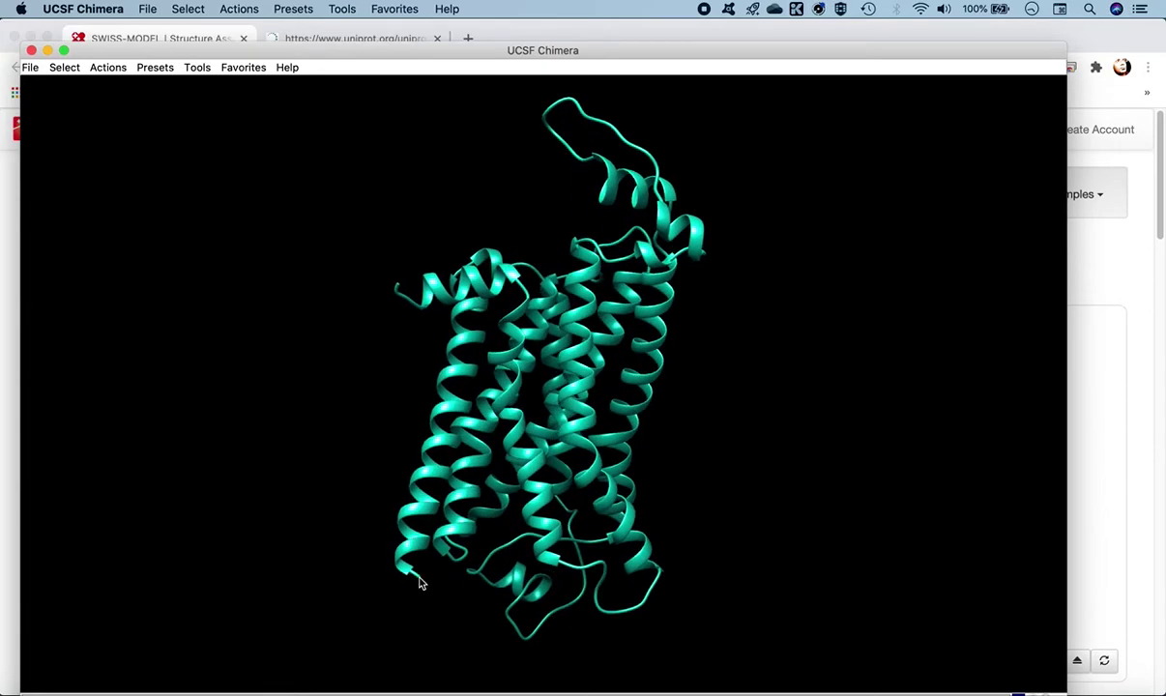
mouse_move(417, 580)
left_click_drag(502, 604, 536, 367)
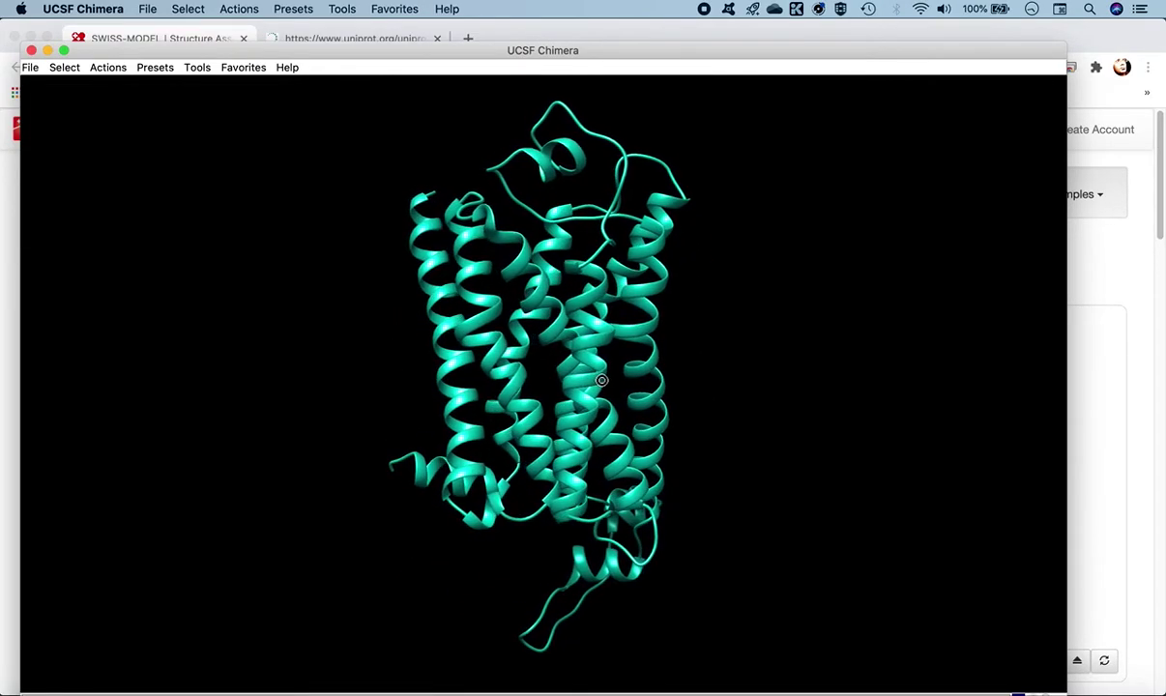
mouse_move(433, 199)
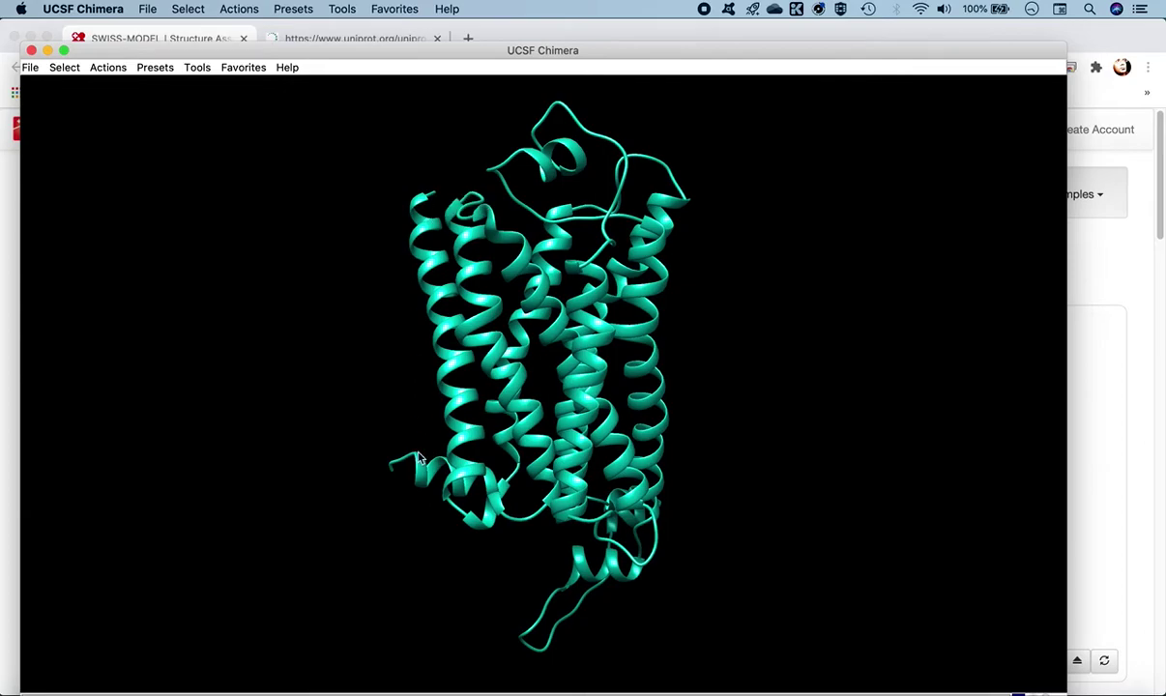